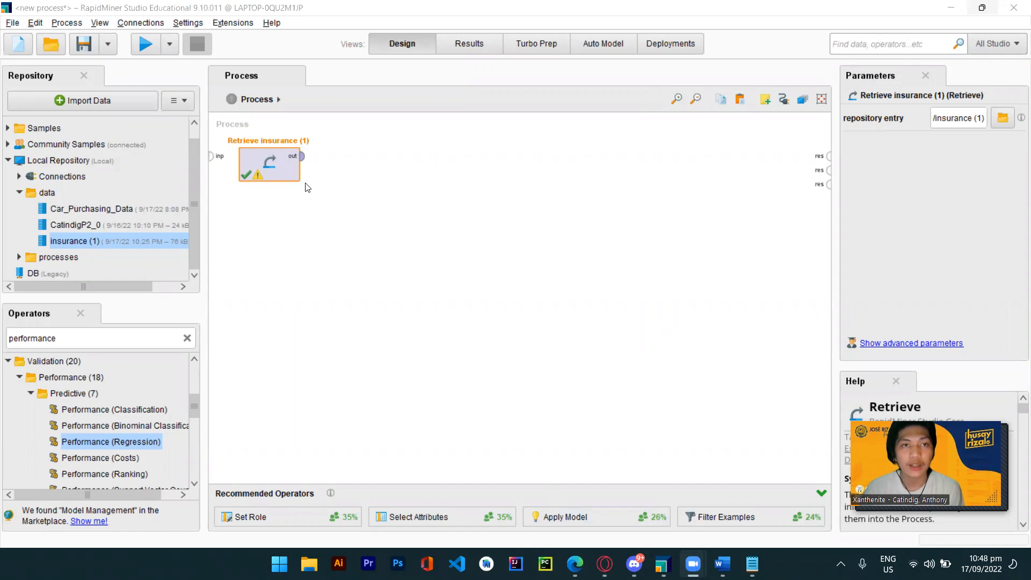
Connect the Retrieve insurance (1) output to the process result port and run the process.
click(302, 156)
click(829, 156)
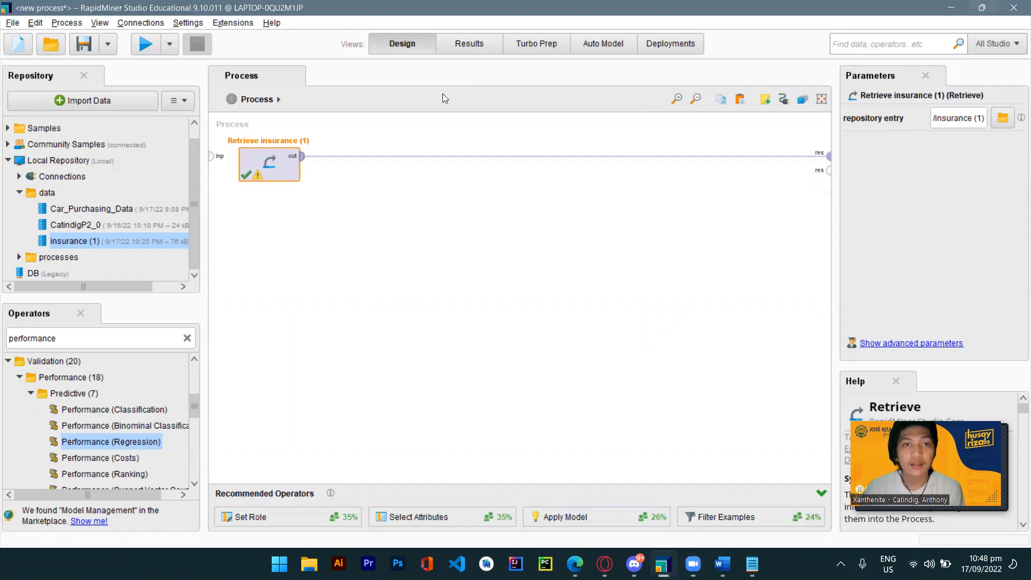
click(139, 43)
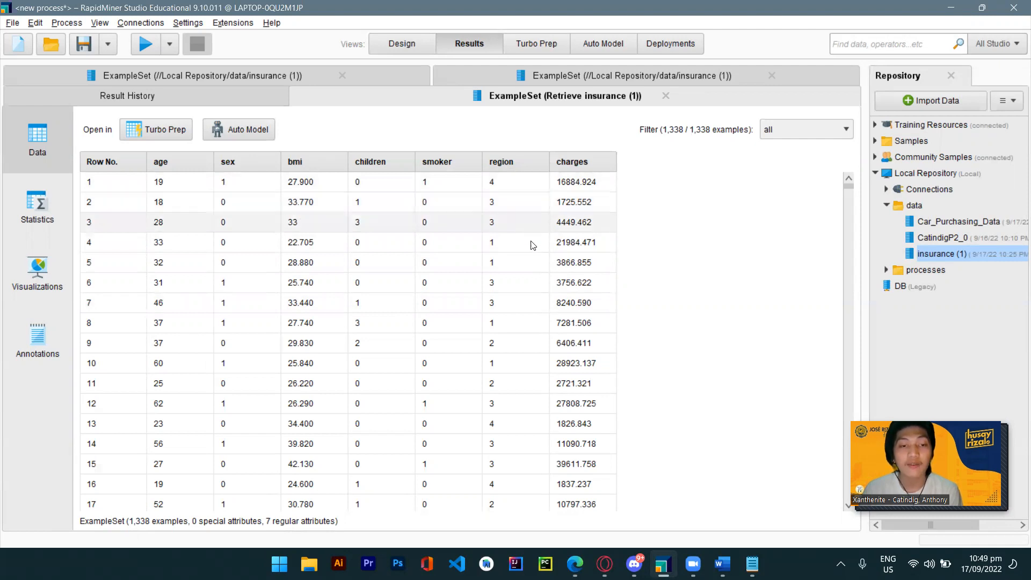
Browse the insurance data table and its attribute statistics, then return to the design view.
scroll(596, 199, down, 1)
scroll(596, 199, up, 1)
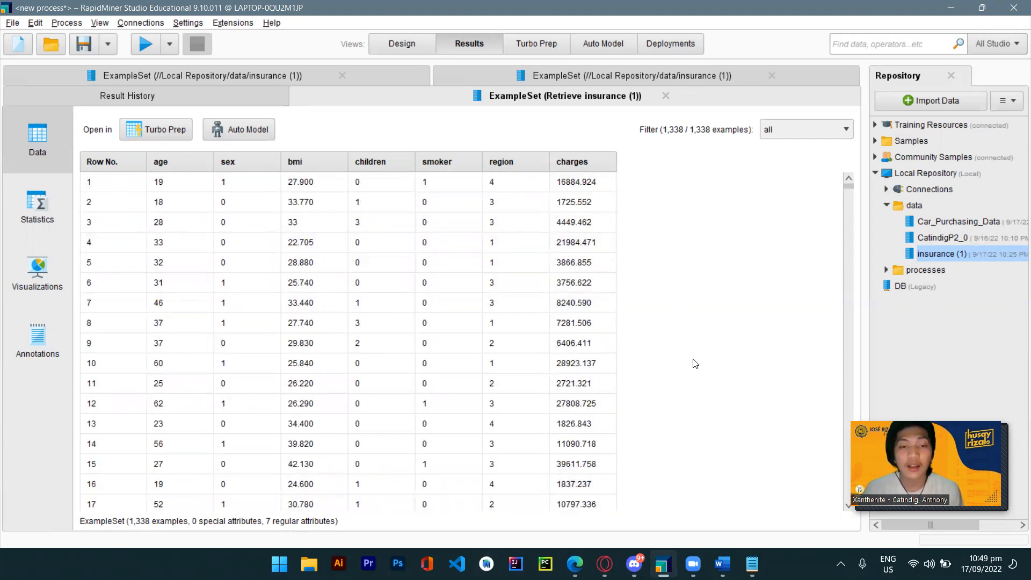
scroll(692, 361, down, 3)
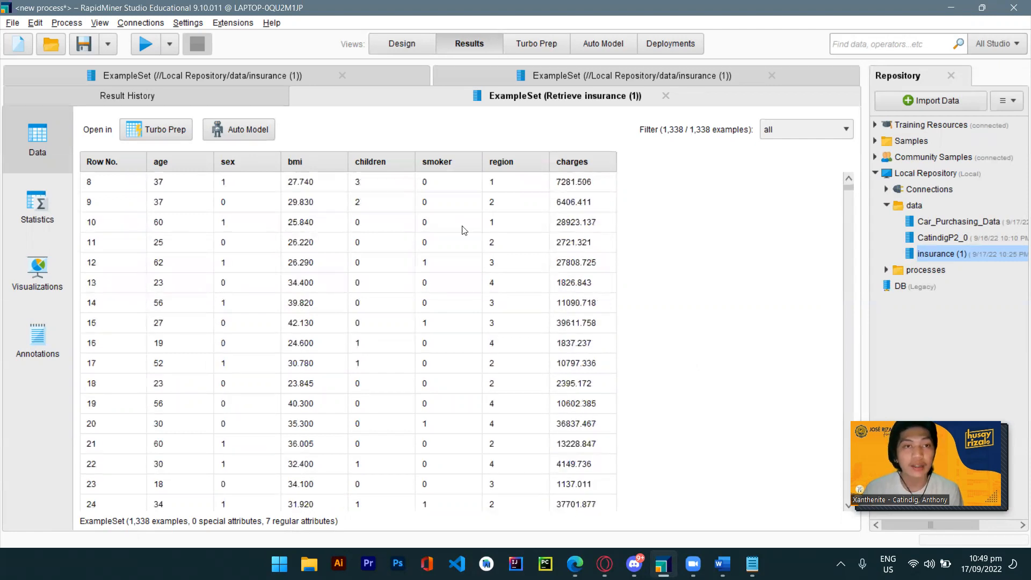
click(31, 224)
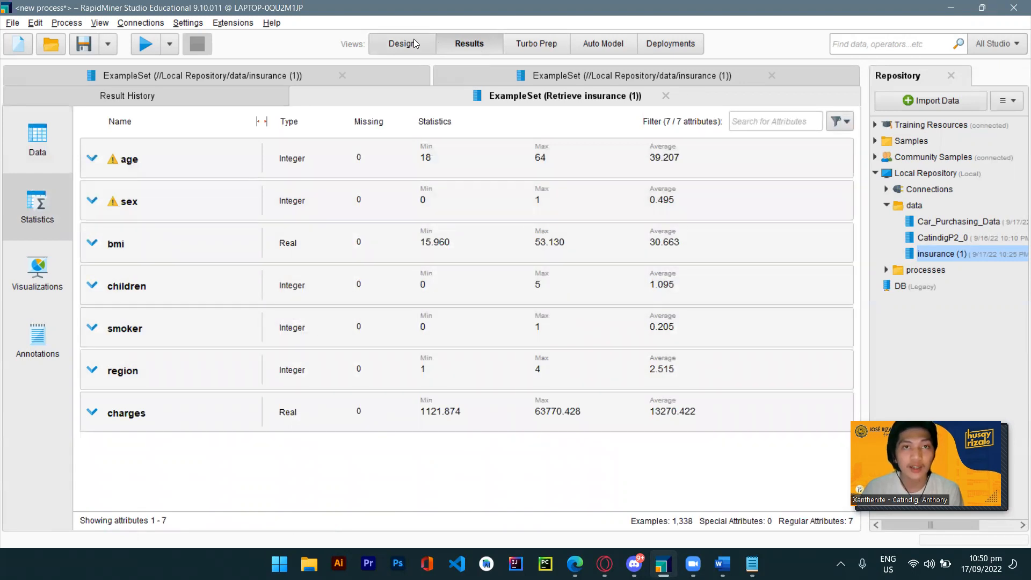
click(414, 38)
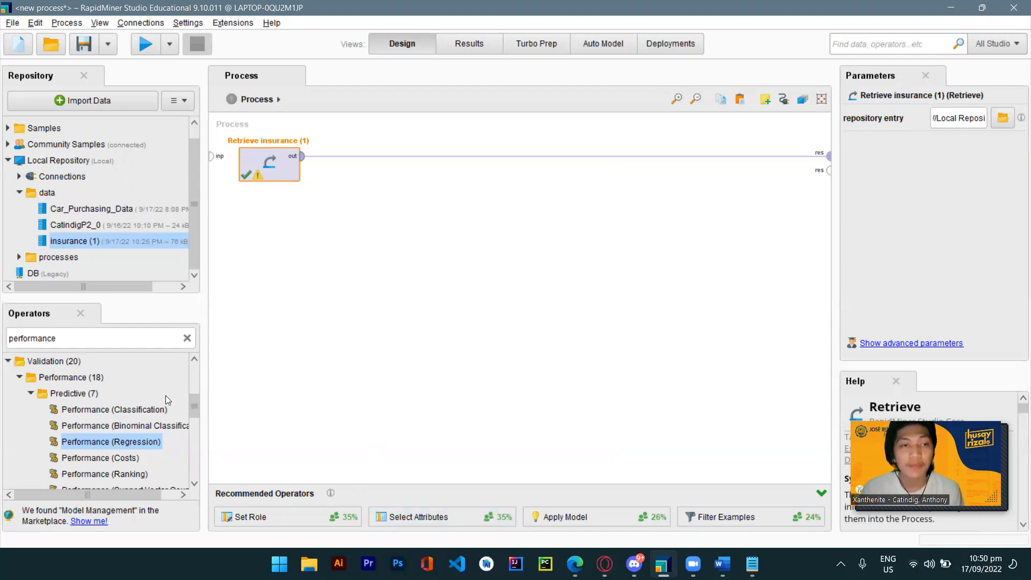
Insert a Correlation Matrix operator between Retrieve insurance (1) and the process output.
click(187, 339)
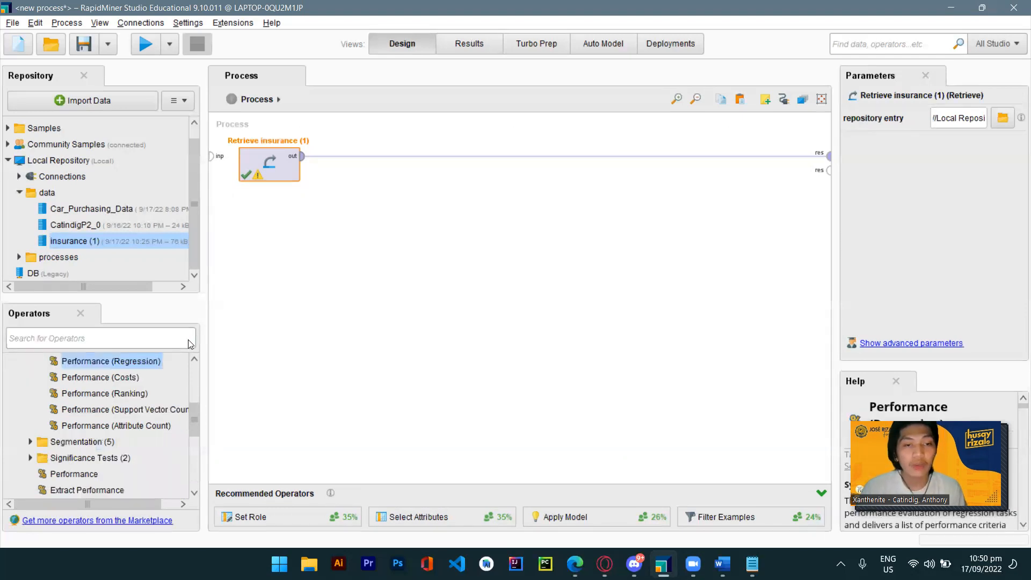
text(correlation)
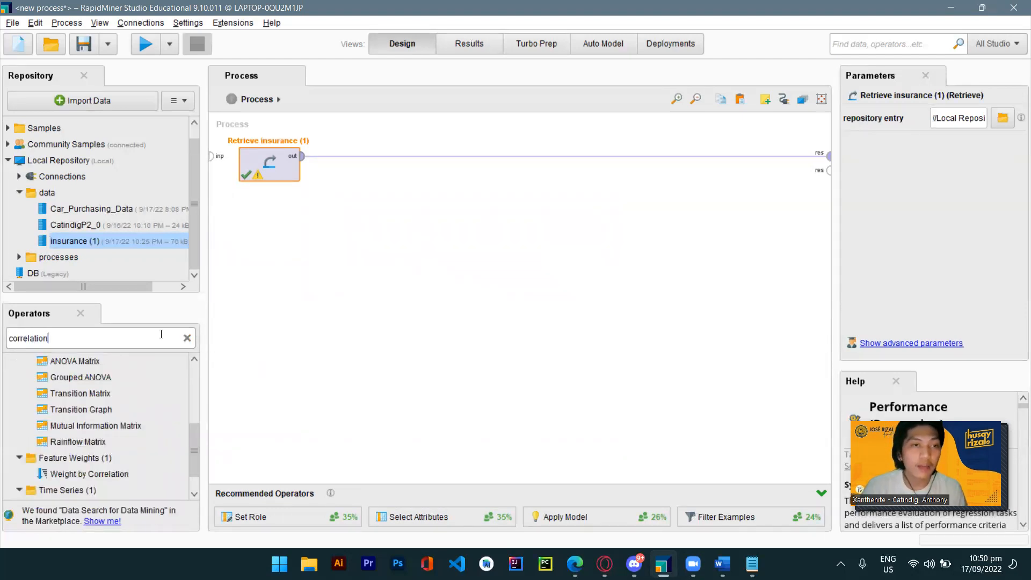
scroll(128, 415, up, 1)
drag(82, 369, 352, 165)
Keep the attribute filter type at all, connect the matrix output to a result port, and run the process.
click(988, 118)
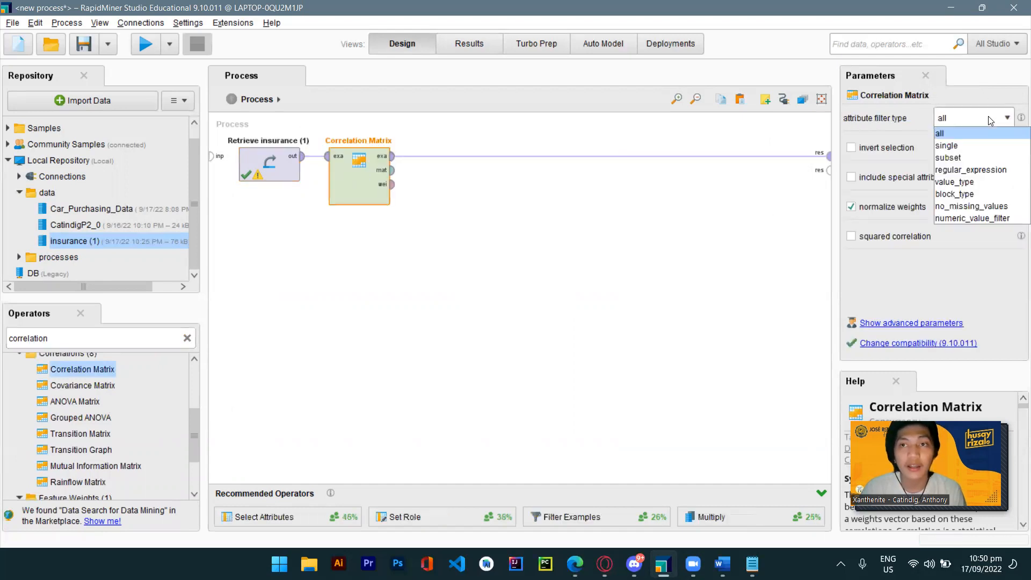
click(975, 124)
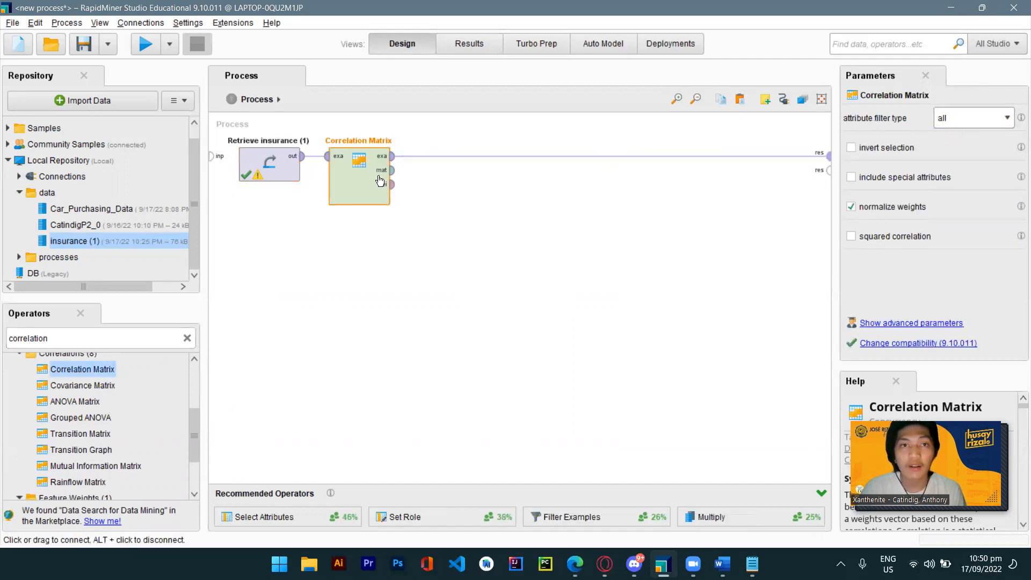
drag(392, 170, 829, 170)
click(145, 44)
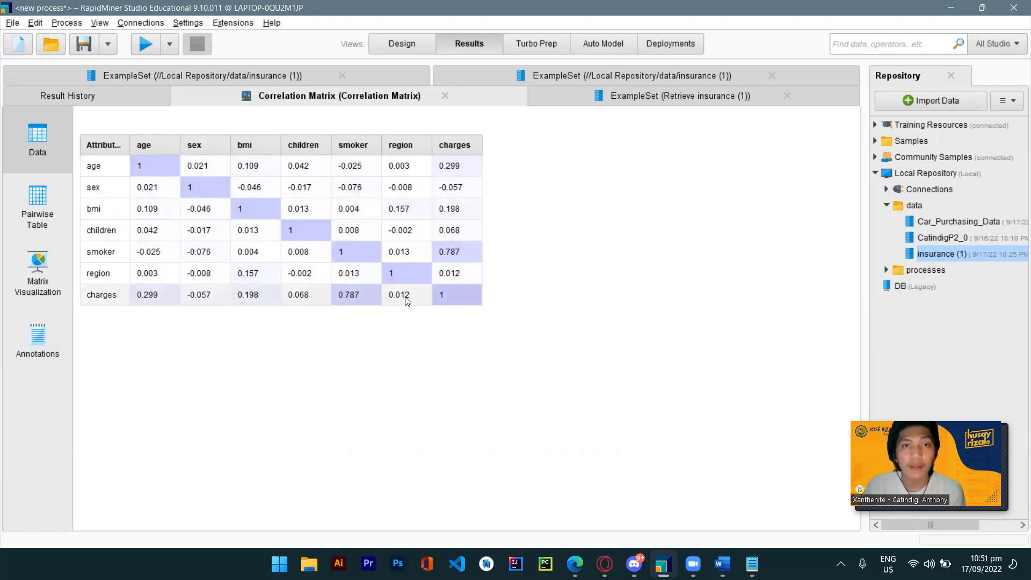
Add a Select Attributes operator after the Correlation Matrix in the process flow.
click(402, 41)
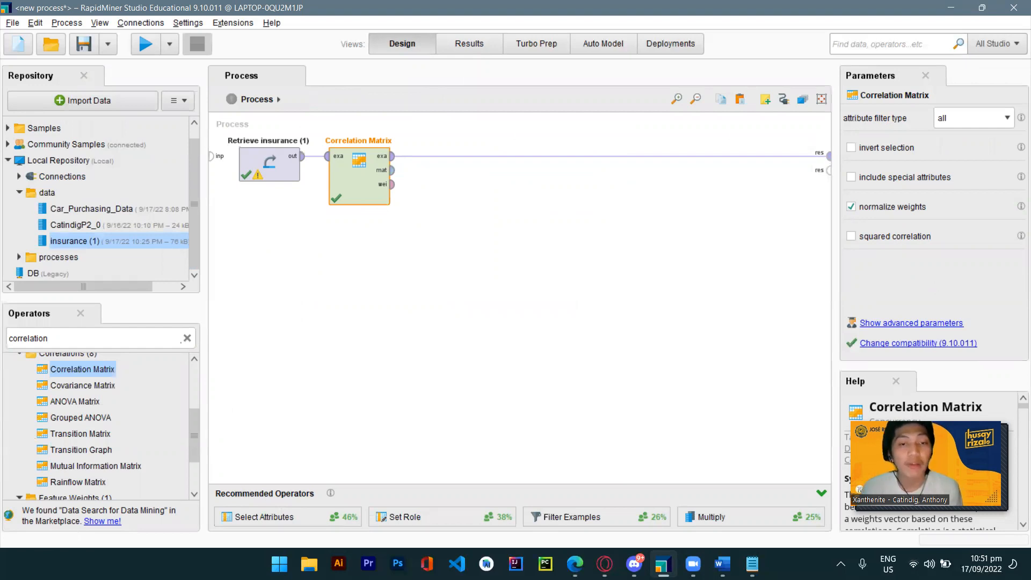
click(184, 341)
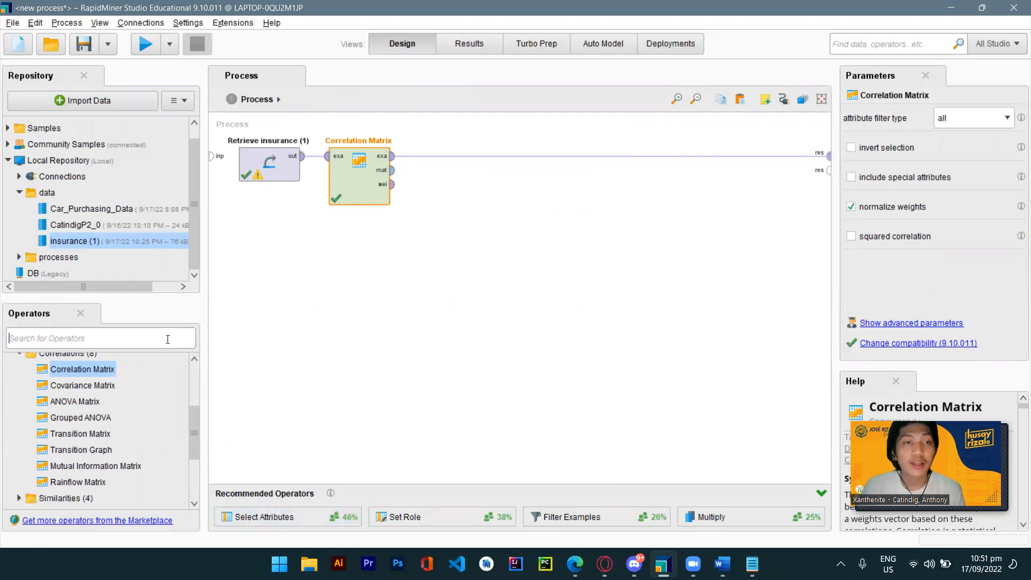
text(selec)
text(t)
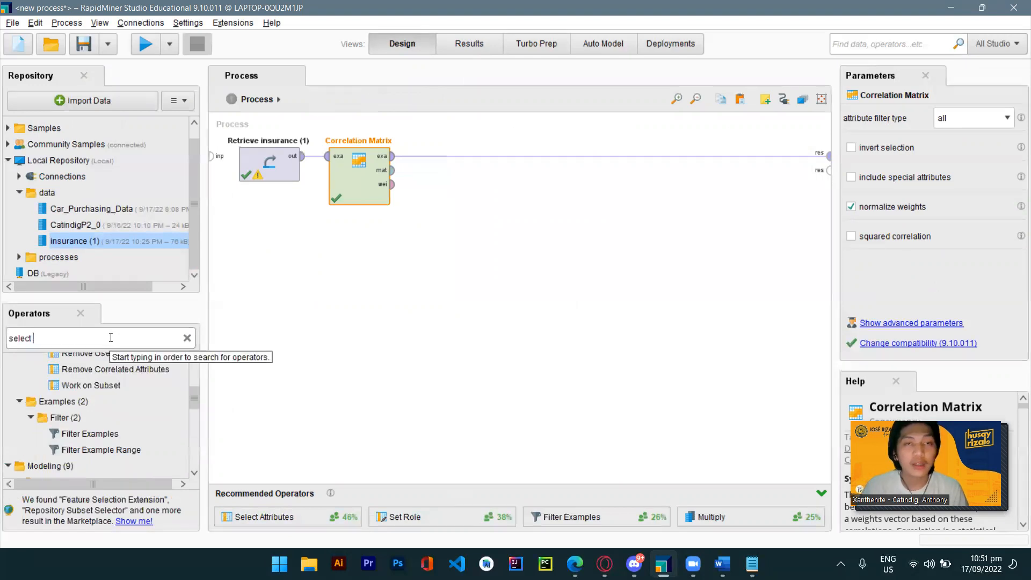
drag(129, 434, 130, 433)
scroll(130, 432, up, 2)
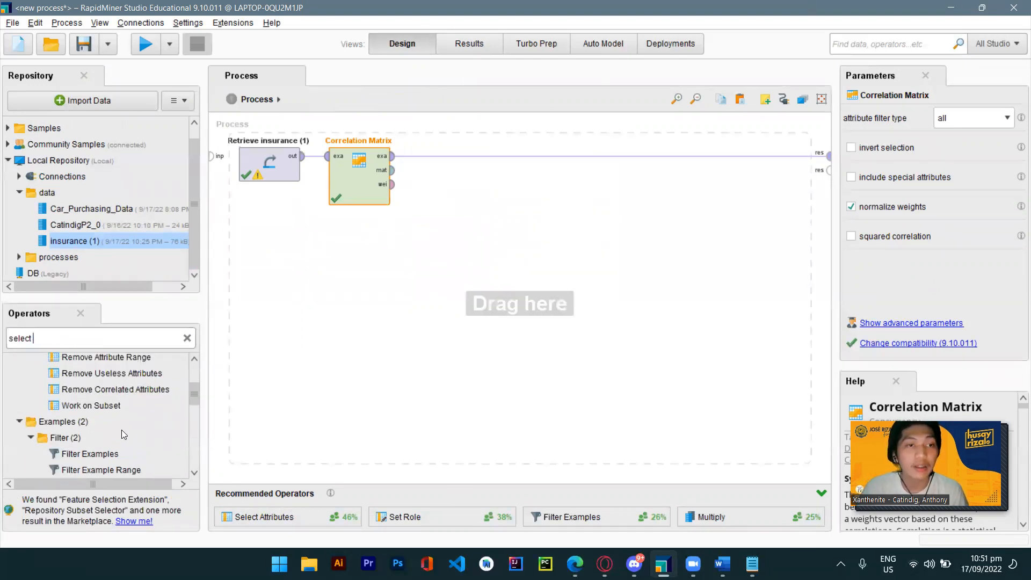
drag(78, 368, 450, 158)
Set Select Attributes' filter type to subset and choose age, bmi, charges and smoker as the attributes.
click(988, 118)
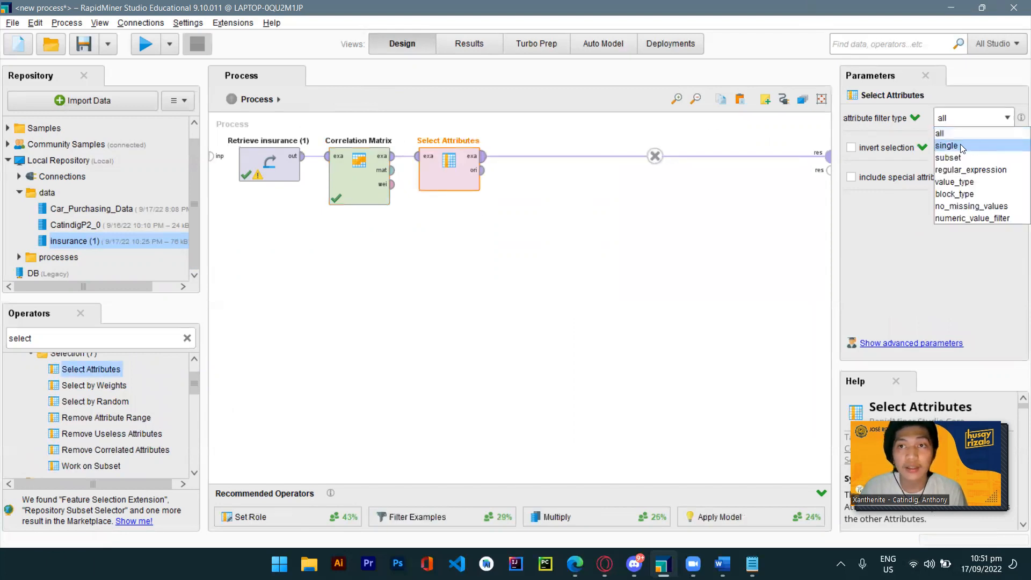
click(962, 156)
click(961, 154)
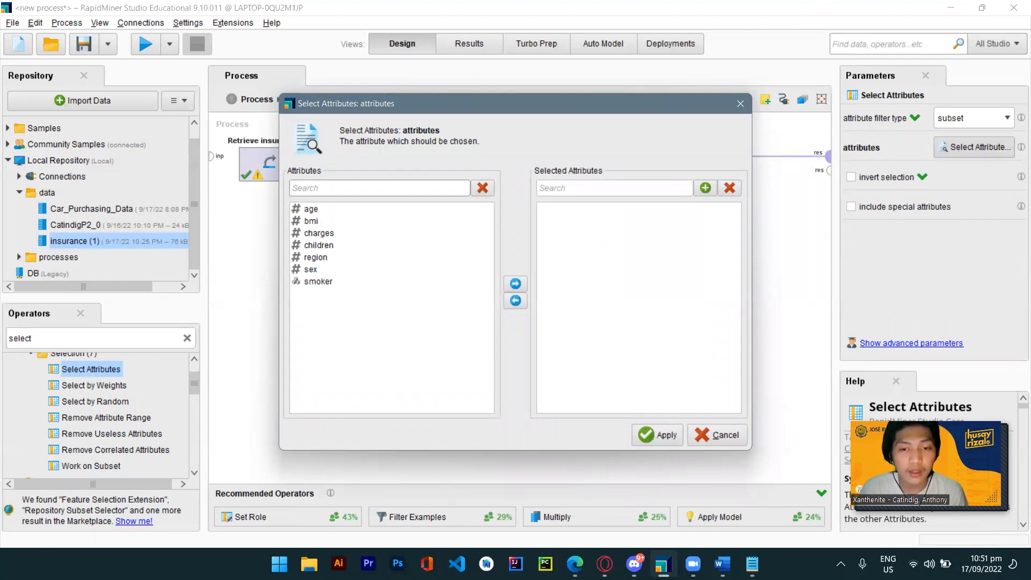
click(318, 214)
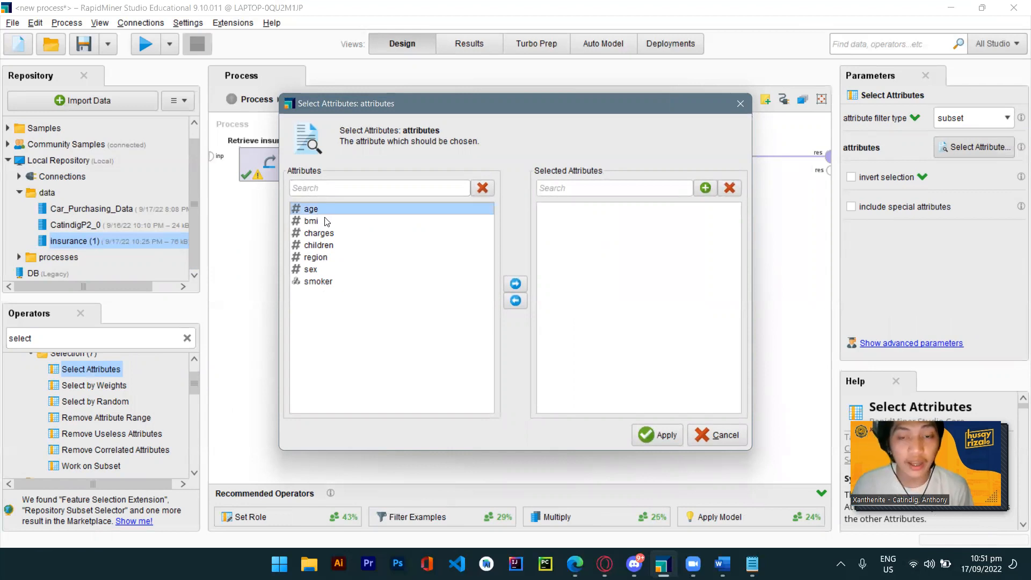
click(514, 285)
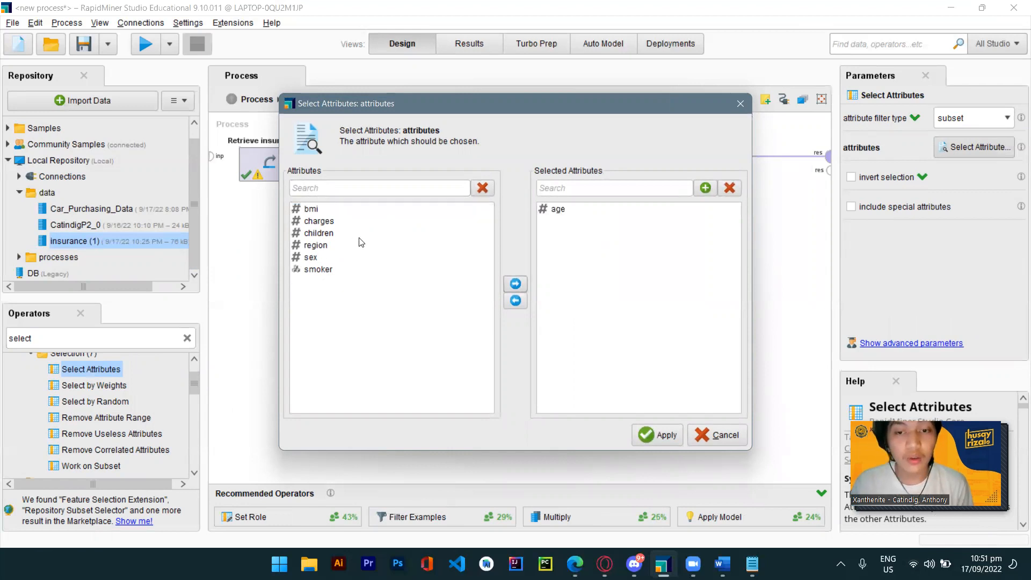
click(300, 212)
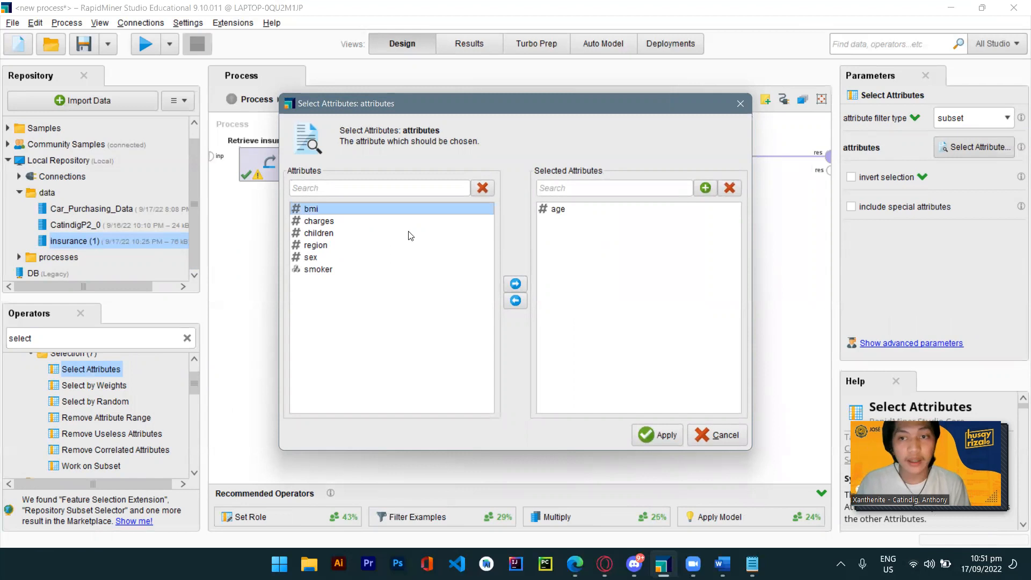
click(516, 284)
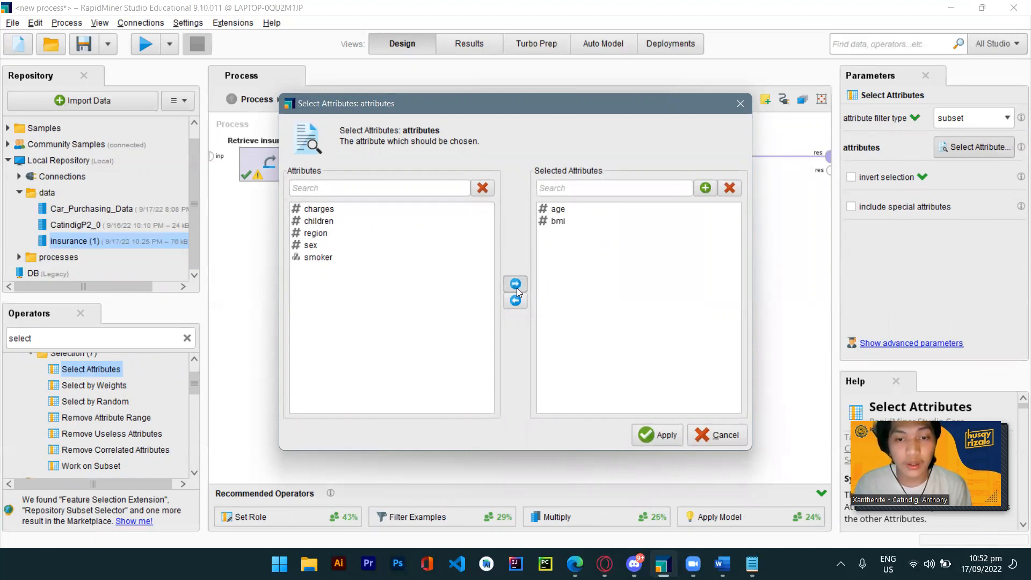
click(323, 211)
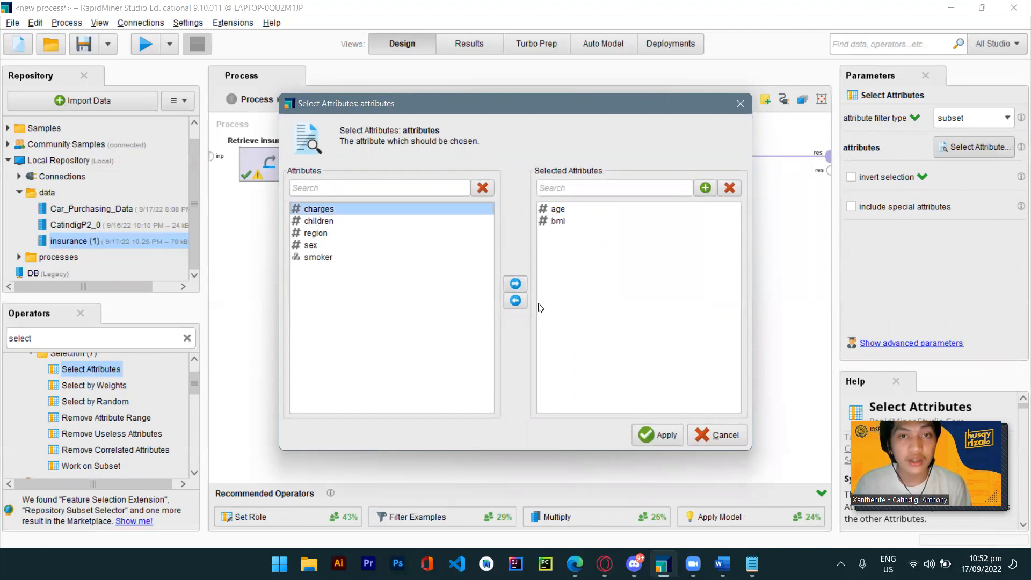
click(513, 283)
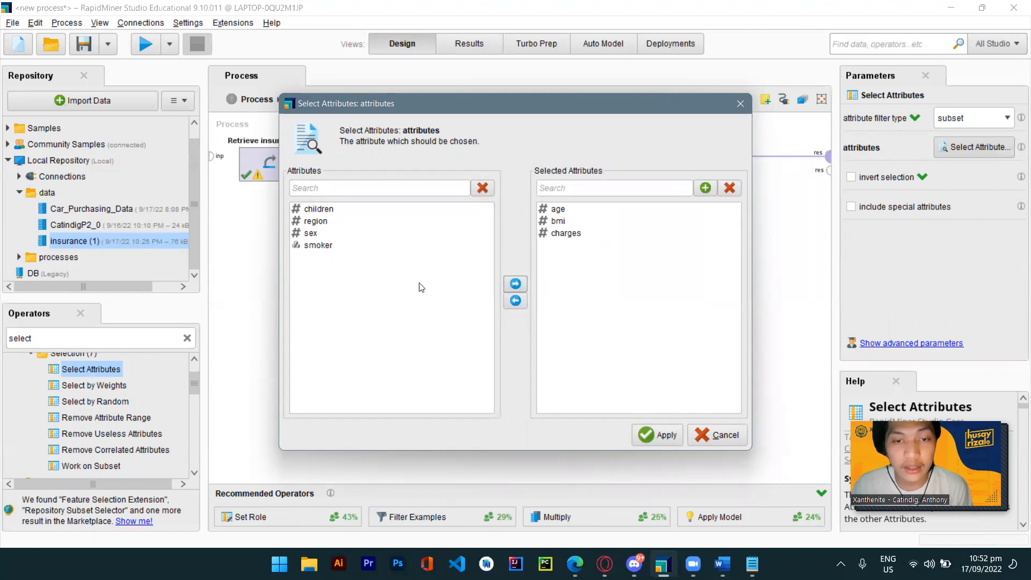
click(339, 246)
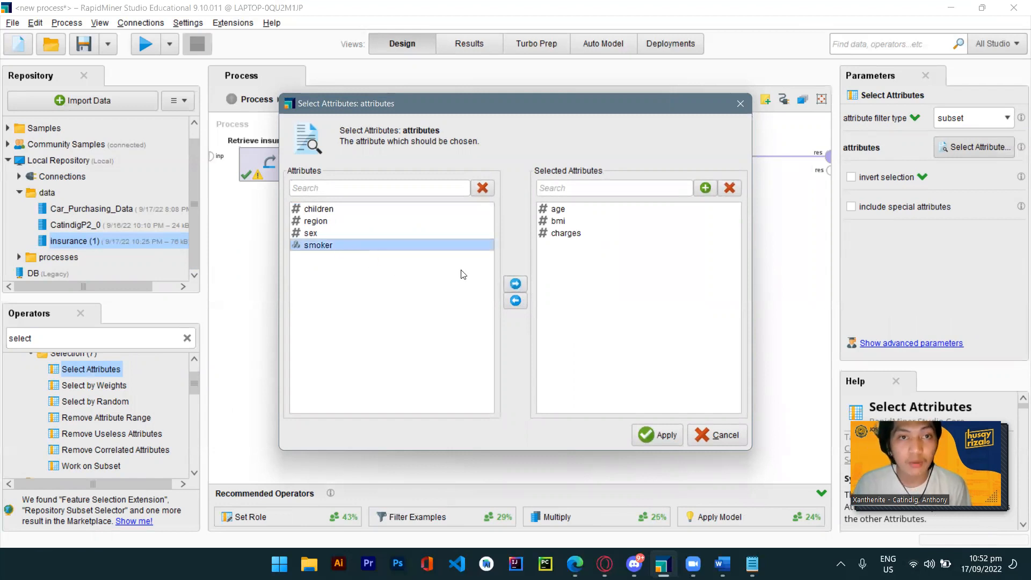
click(515, 285)
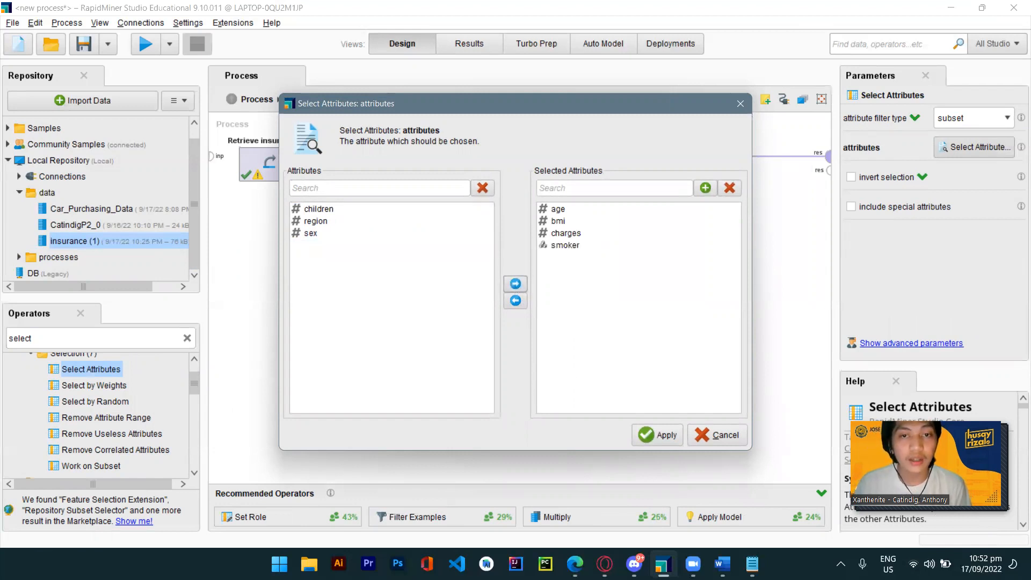
click(660, 435)
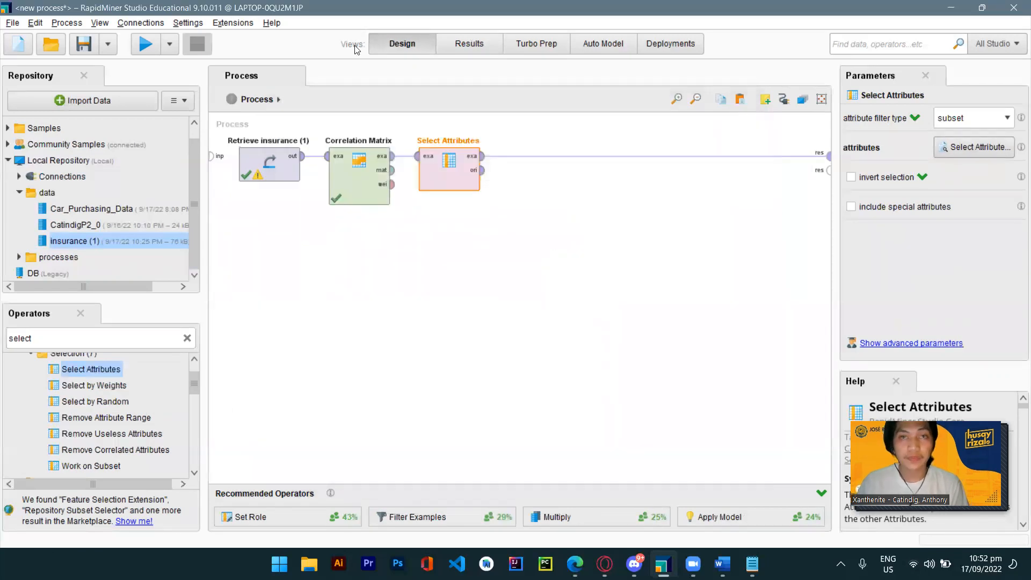
Run the process and review the reduced example set, then return to the design view.
click(145, 44)
scroll(358, 301, down, 4)
scroll(365, 290, up, 3)
scroll(368, 288, up, 2)
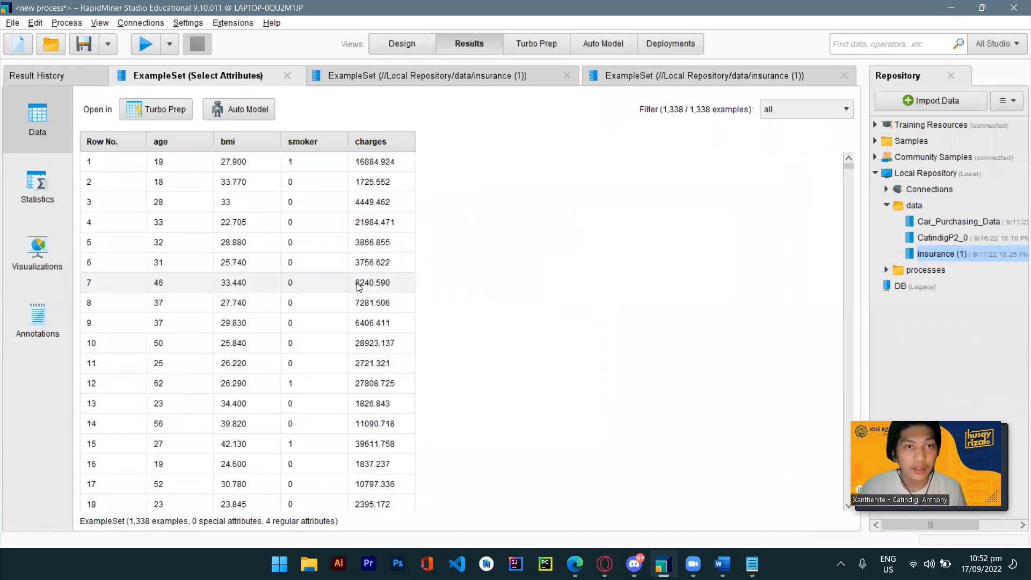
click(402, 43)
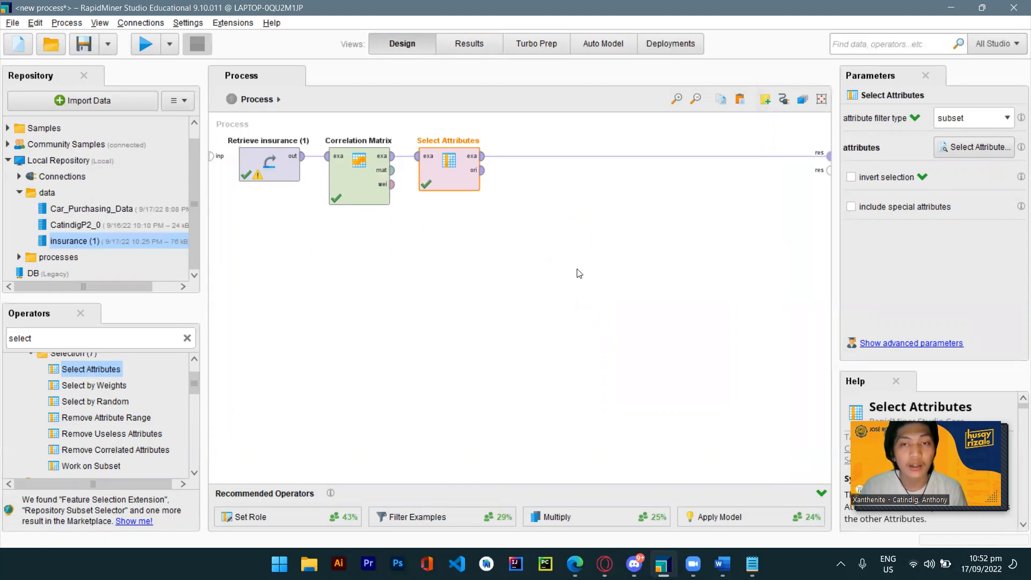
Add a Set Role operator after Select Attributes in the process flow.
click(188, 338)
text(set role)
drag(74, 422, 529, 161)
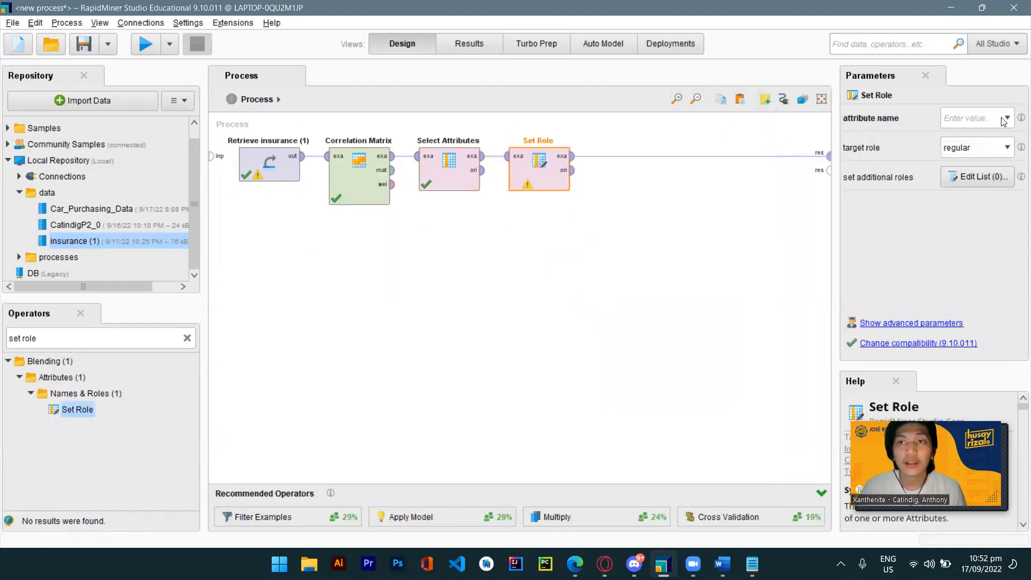
Set the role of the charges attribute to label, run the process, and return to design.
click(1003, 121)
click(973, 157)
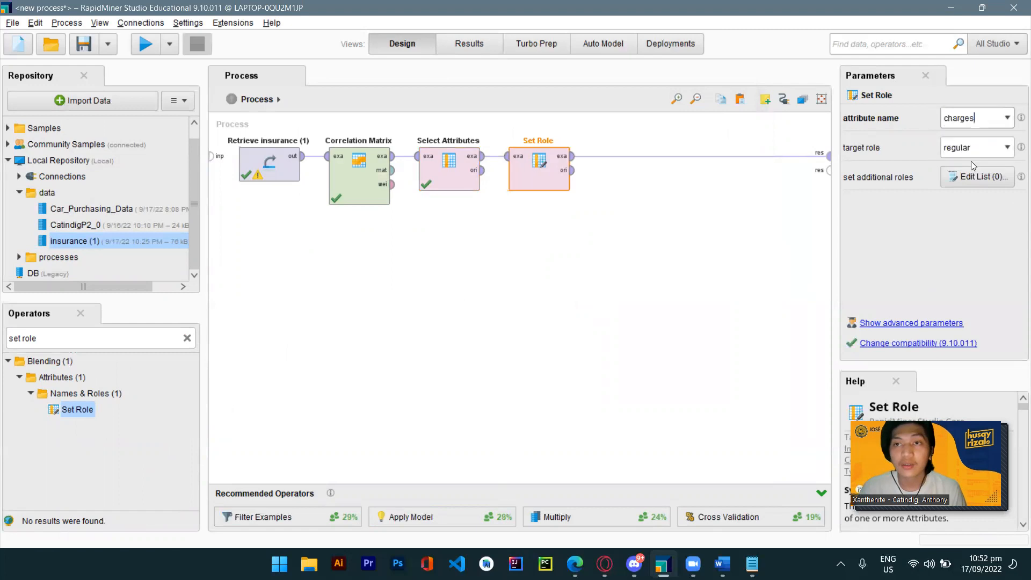
click(1007, 147)
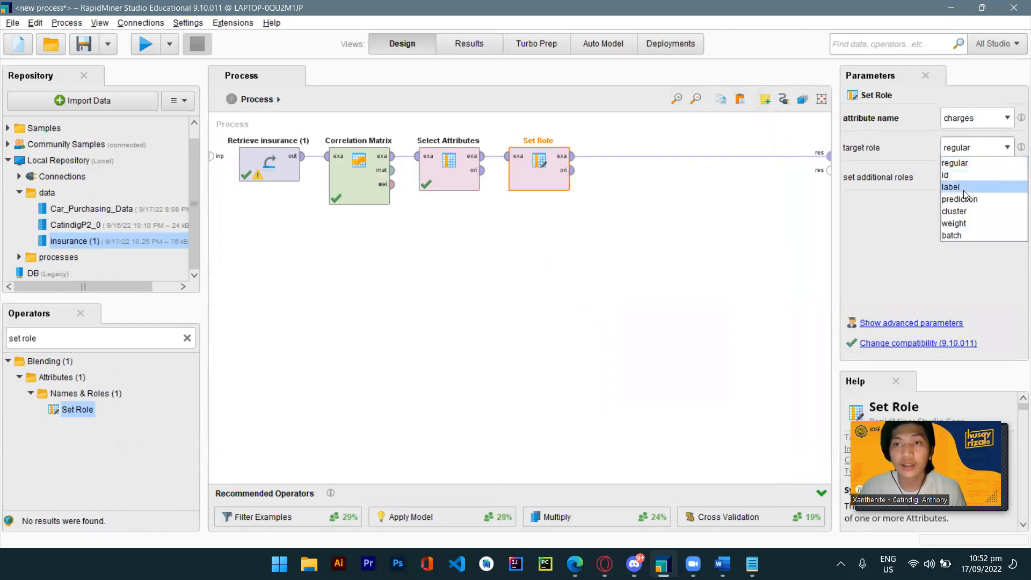
click(964, 188)
click(147, 49)
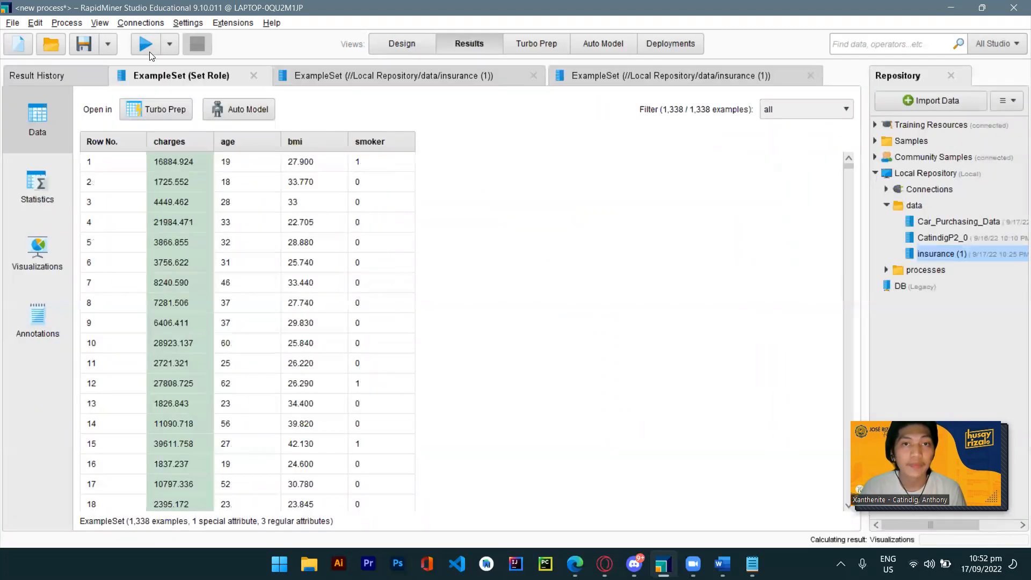
click(399, 44)
Rearrange the operators, moving Correlation Matrix below and shifting Select Attributes and Set Role left.
mouse_move(437, 143)
mouse_down()
mouse_move(299, 246)
mouse_move(344, 246)
mouse_move(435, 143)
mouse_up()
drag(326, 164, 279, 232)
drag(450, 172, 405, 172)
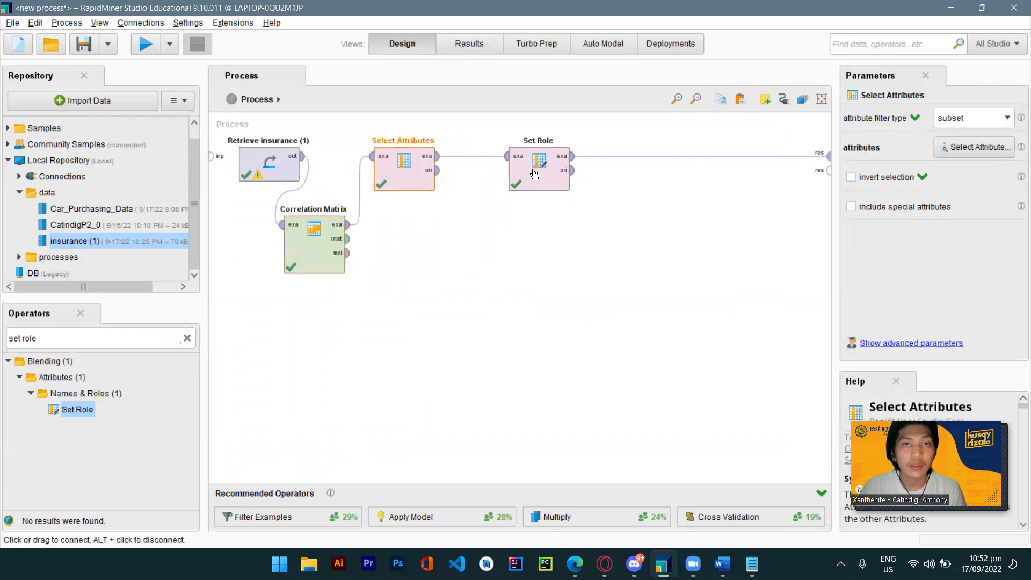
drag(535, 172, 490, 173)
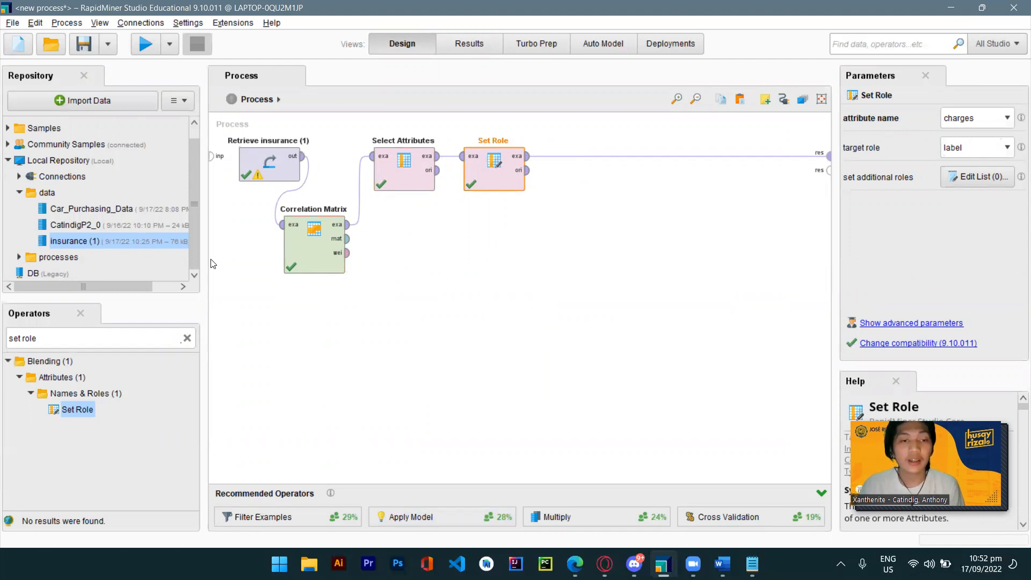
Search for the Split Data operator and add it to the process after Set Role.
click(186, 338)
text(split)
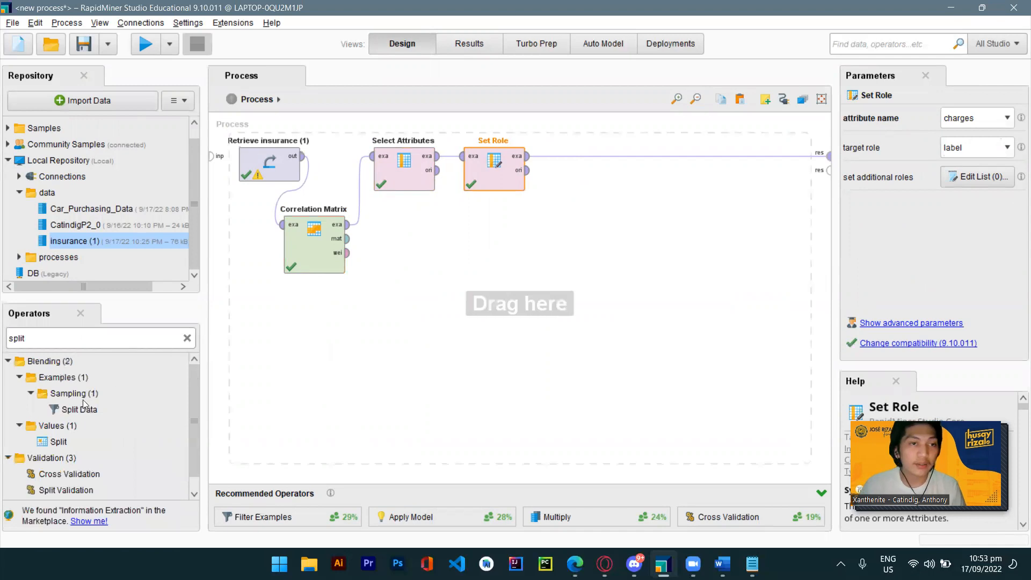
drag(79, 409, 583, 161)
Set the Split Data partitions to two ratios, 0.7 and 0.3, and run the process.
click(966, 119)
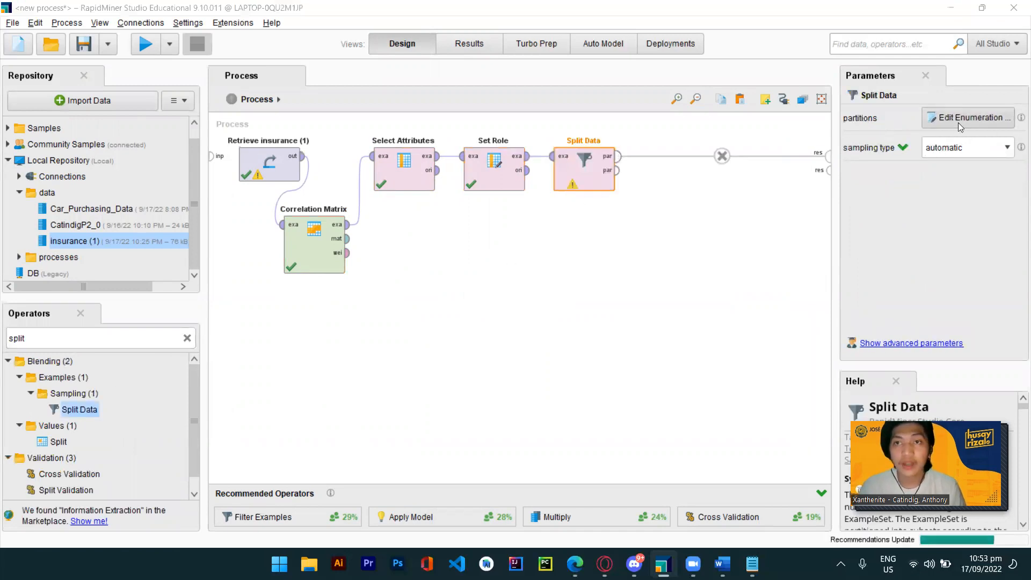
click(513, 434)
text(0.7)
click(527, 436)
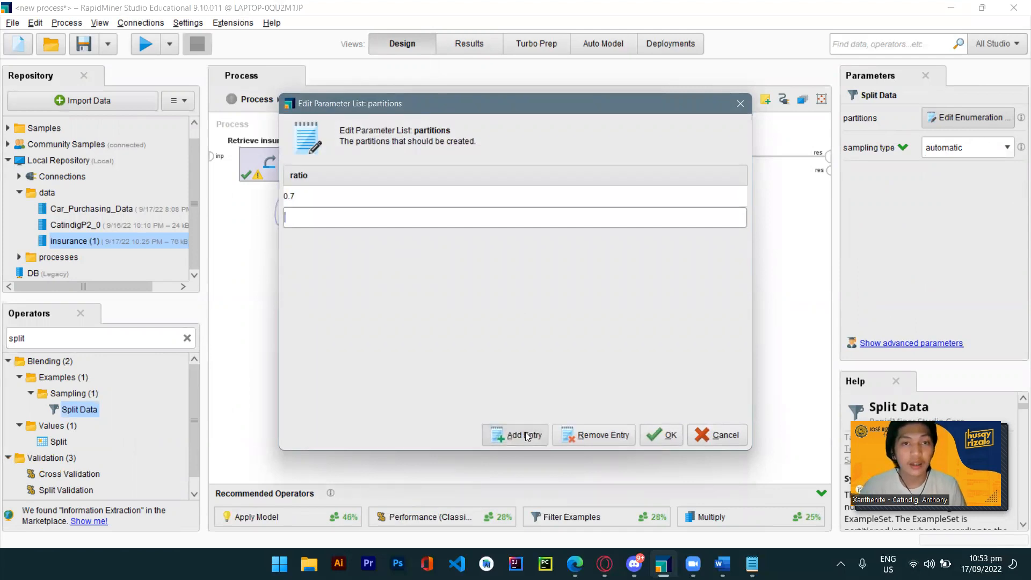
text(0.3)
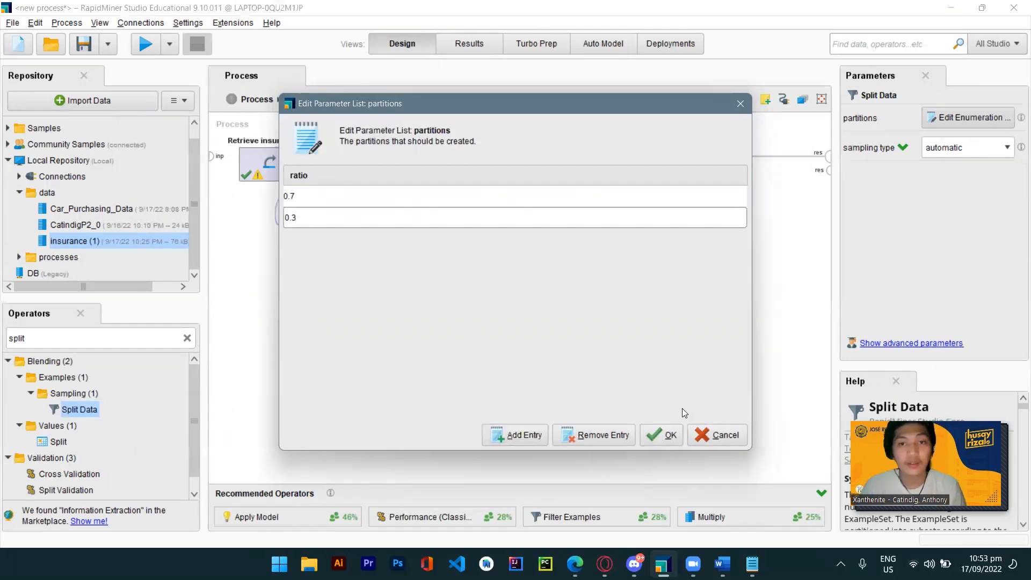
click(662, 435)
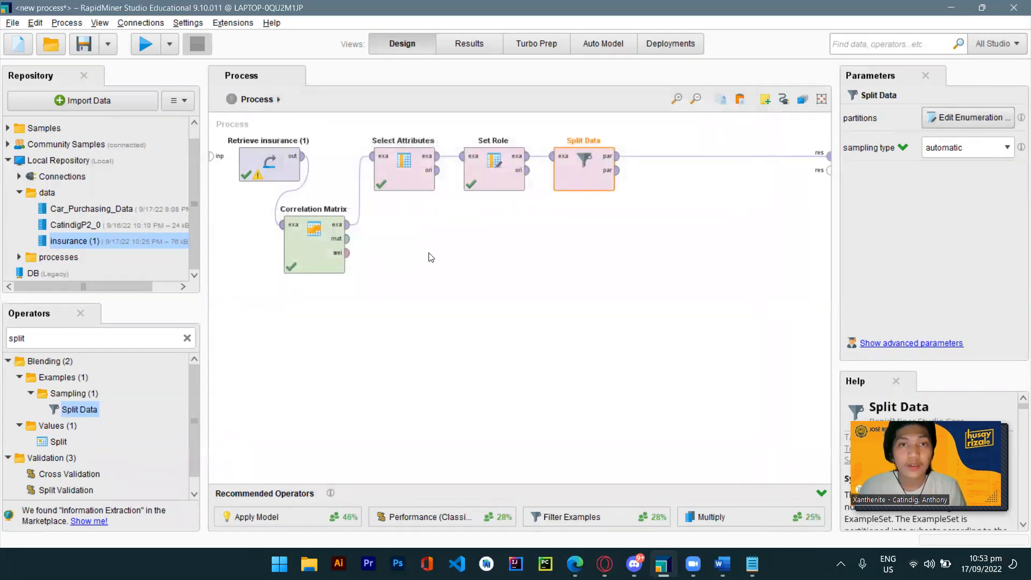
click(146, 44)
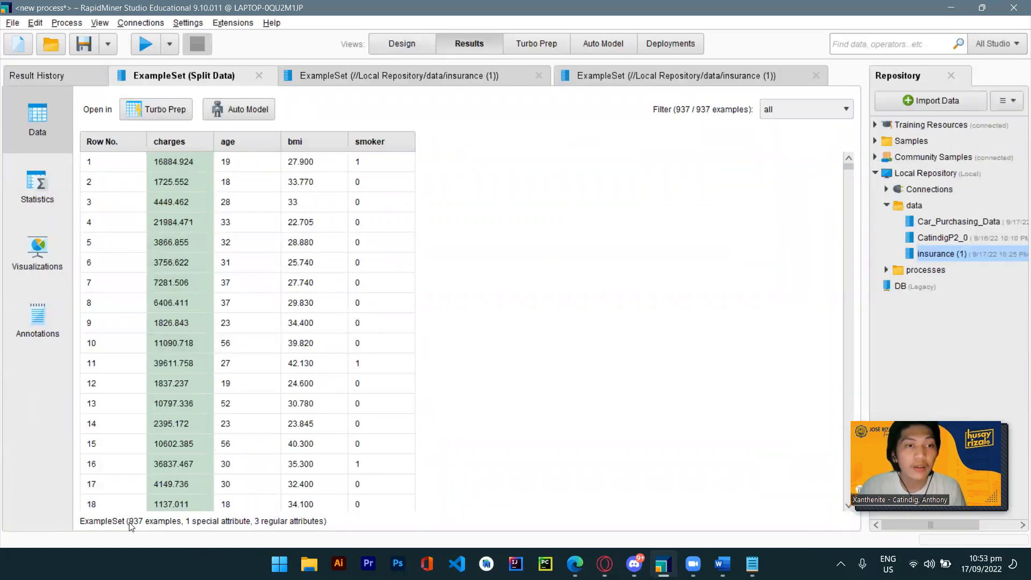
Rearrange the operators, moving Set Role below Select Attributes and Split Data to the left.
click(402, 44)
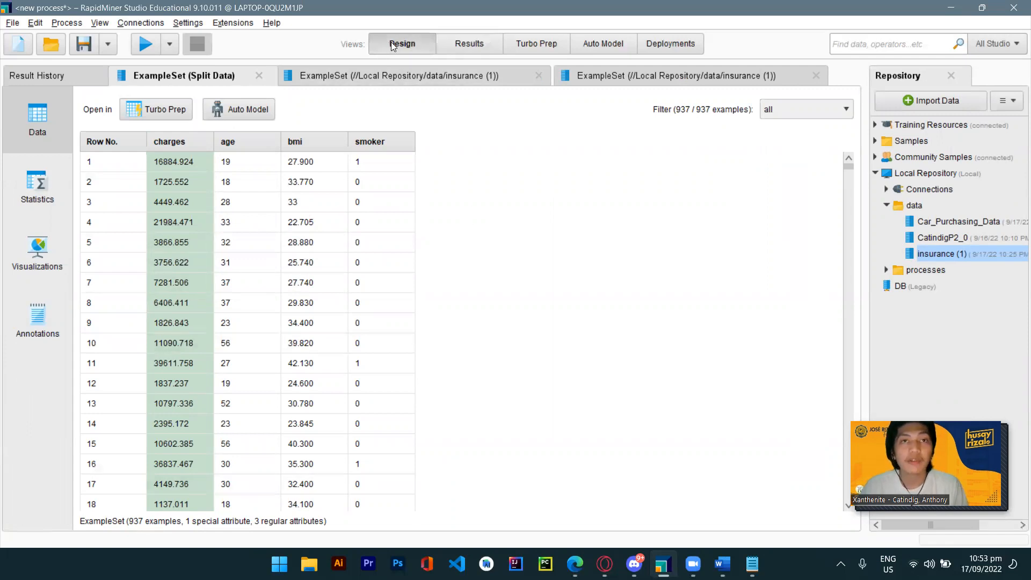
drag(517, 178, 427, 246)
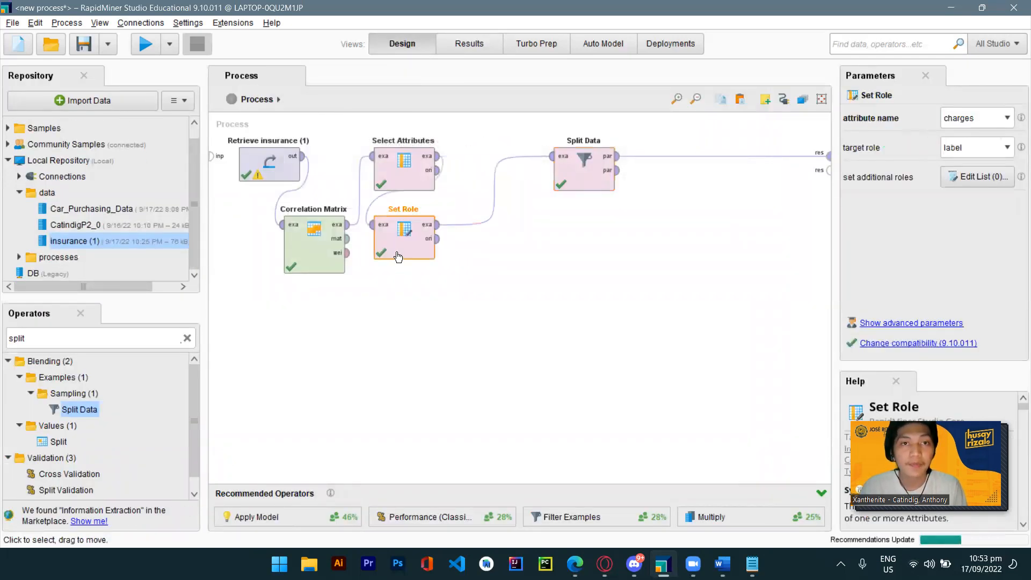
drag(600, 172, 481, 199)
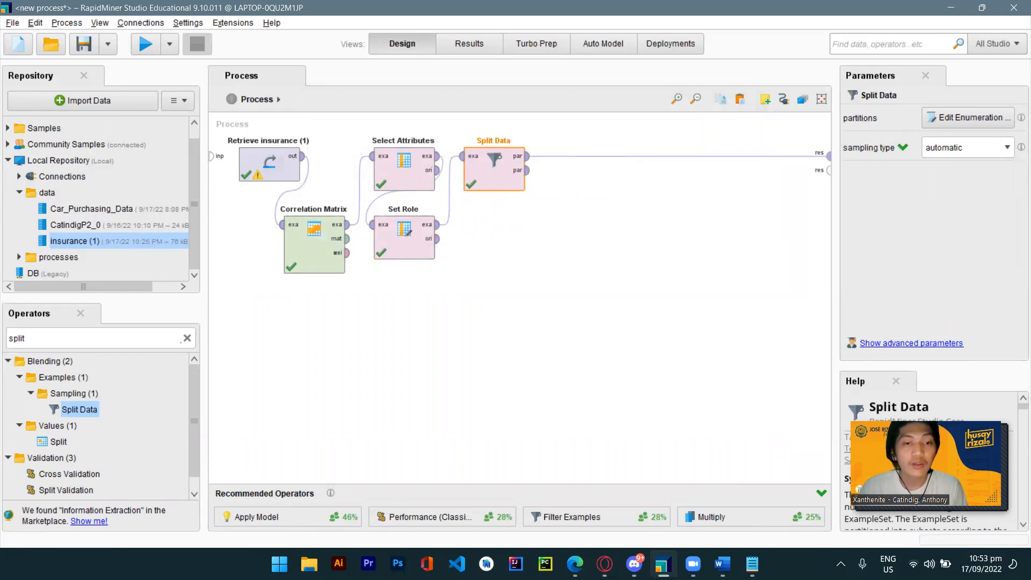
Add a Linear Regression operator after Split Data, run the process, and review the regression coefficients.
click(186, 340)
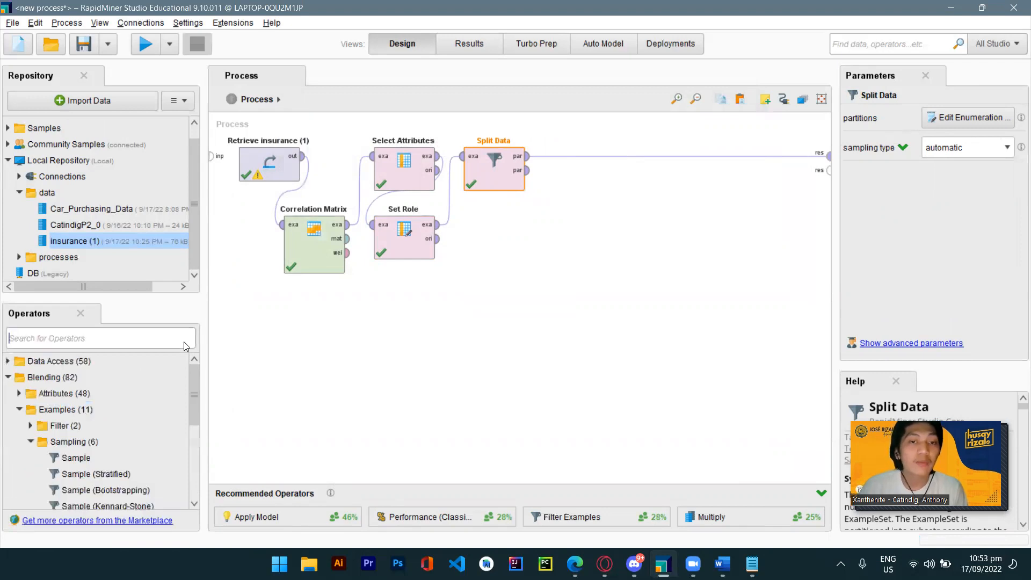
text(linear)
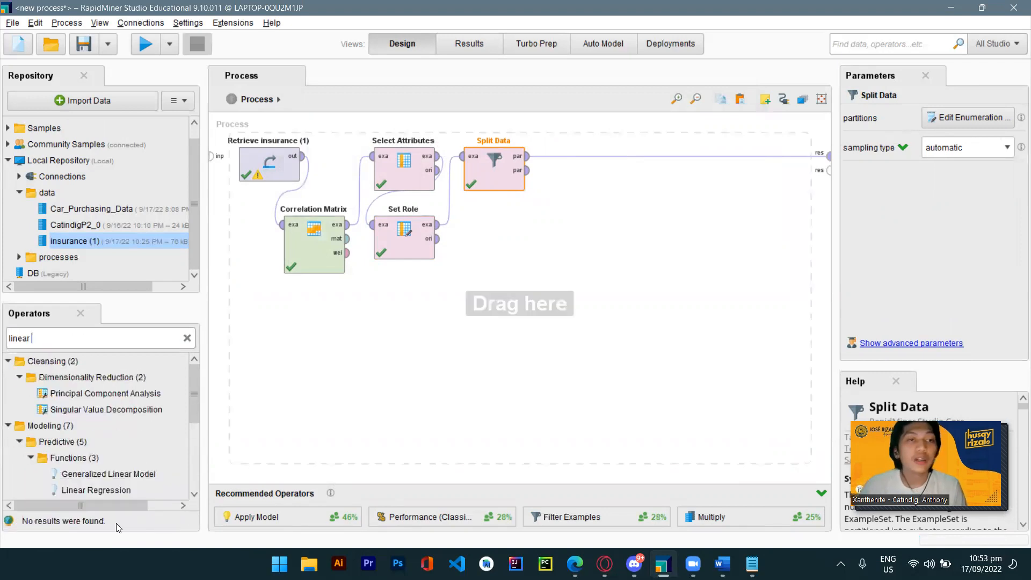
scroll(108, 466, down, 1)
drag(76, 453, 567, 156)
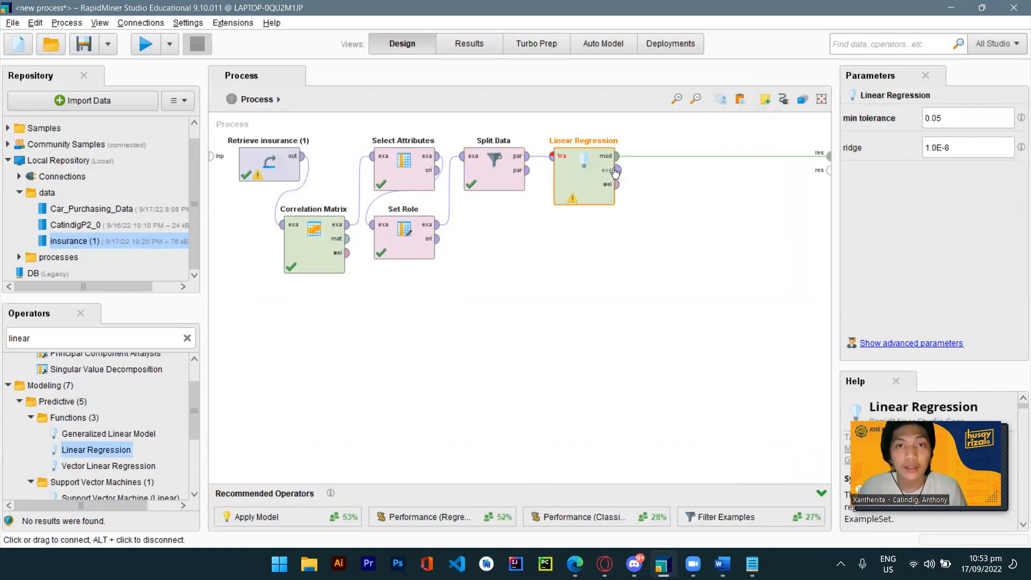
mouse_move(544, 173)
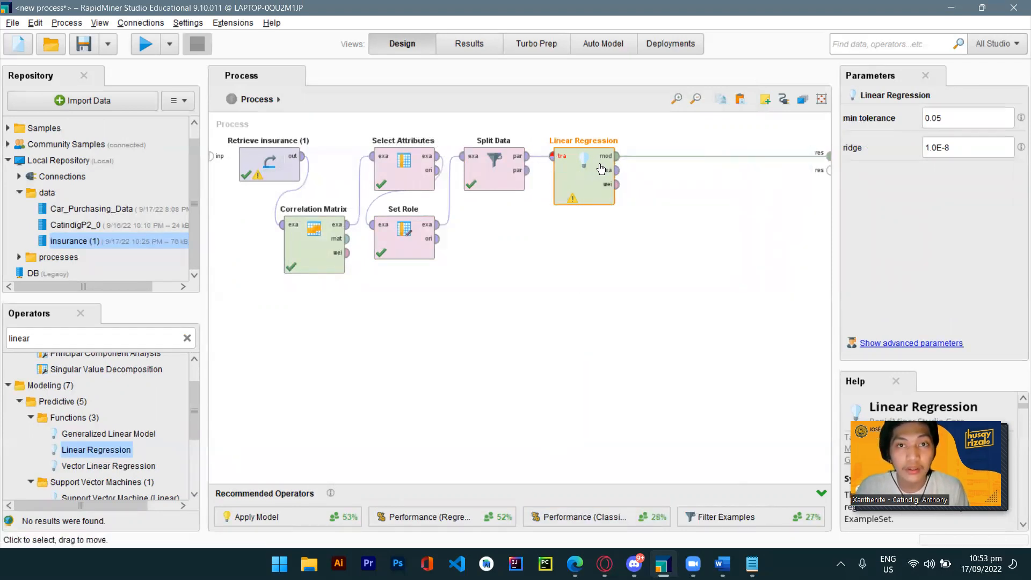
click(149, 45)
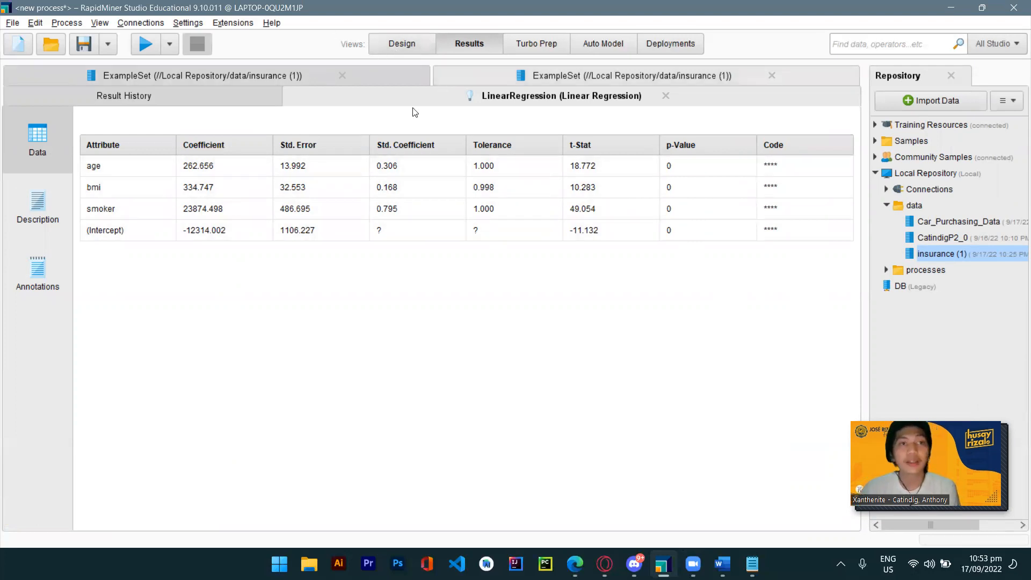
click(390, 48)
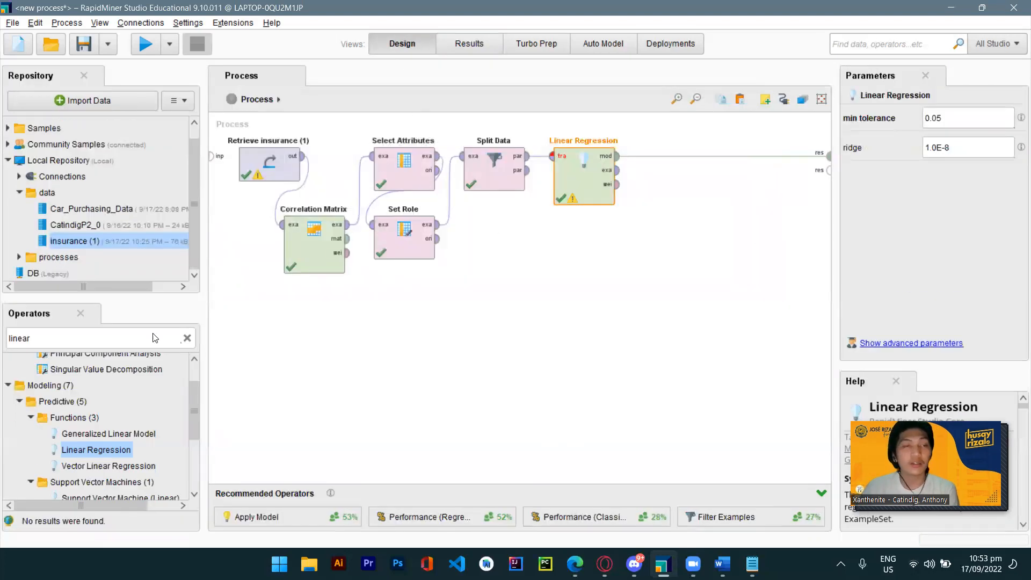
Add an Apply Model operator after Split Data and move Linear Regression below it.
click(187, 339)
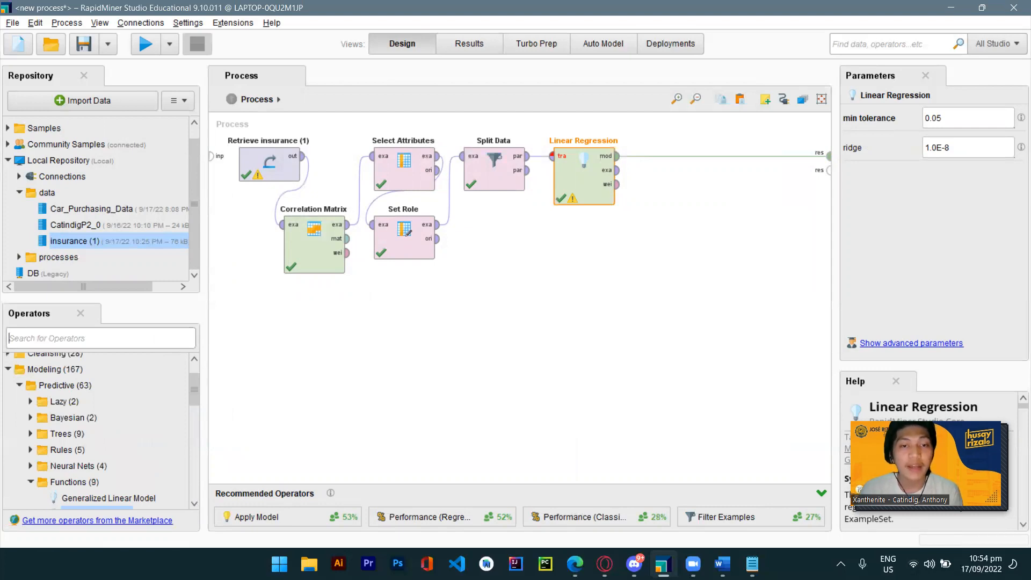
click(58, 334)
text(apply mo)
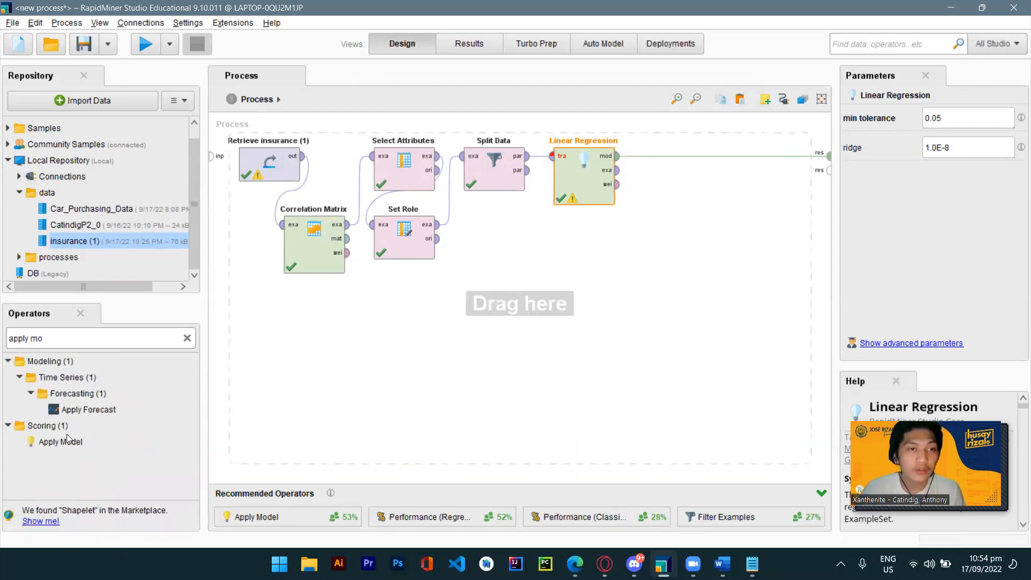
drag(61, 441, 669, 154)
drag(585, 171, 586, 227)
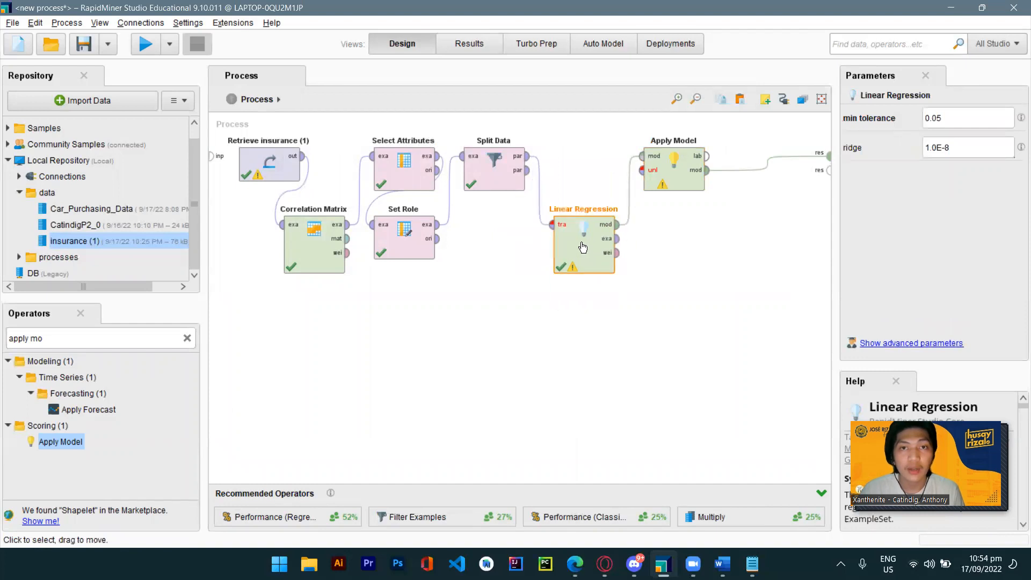
Connect Split Data's second partition to Apply Model's unlabelled input and Apply Model's labelled output to the results.
click(527, 171)
click(641, 171)
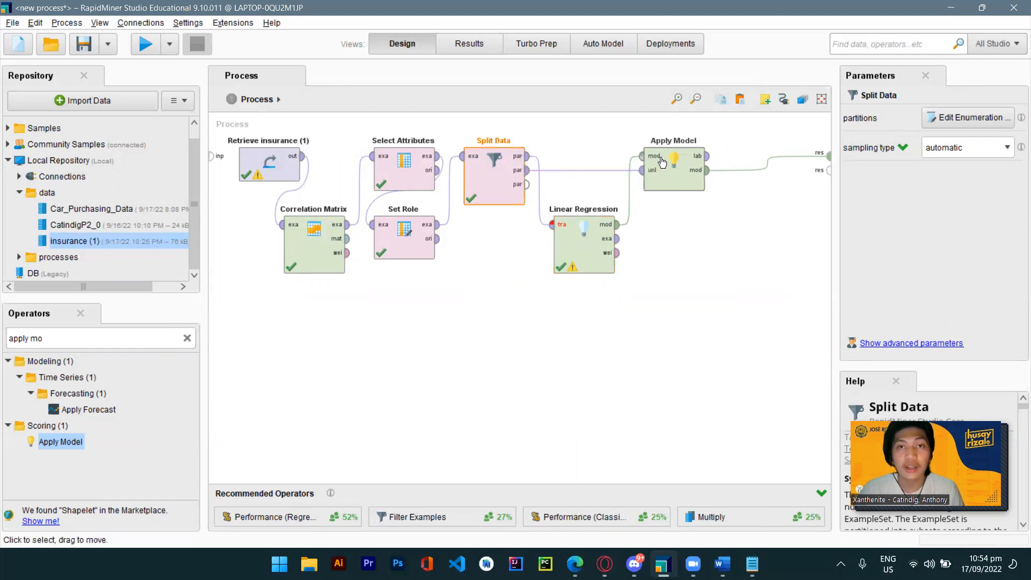
click(708, 159)
click(830, 157)
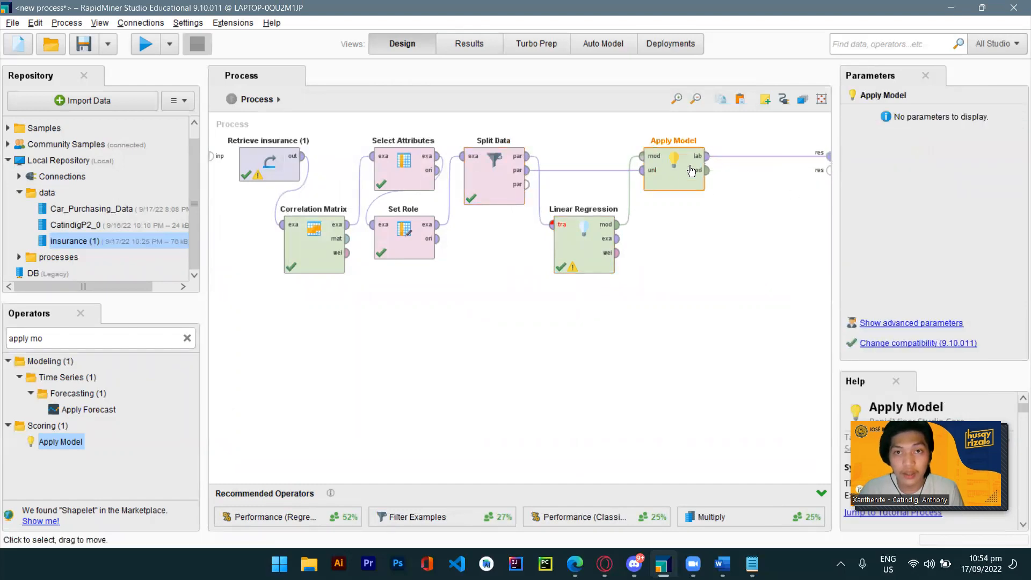
Run the process and compare the predicted charges with the actual charges, then return to design.
click(145, 44)
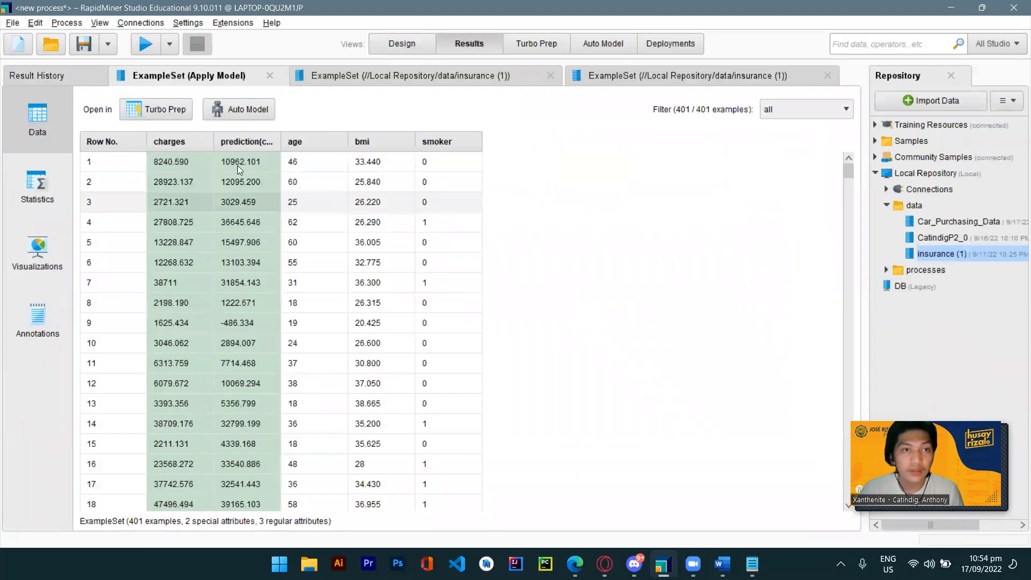
drag(277, 136, 300, 135)
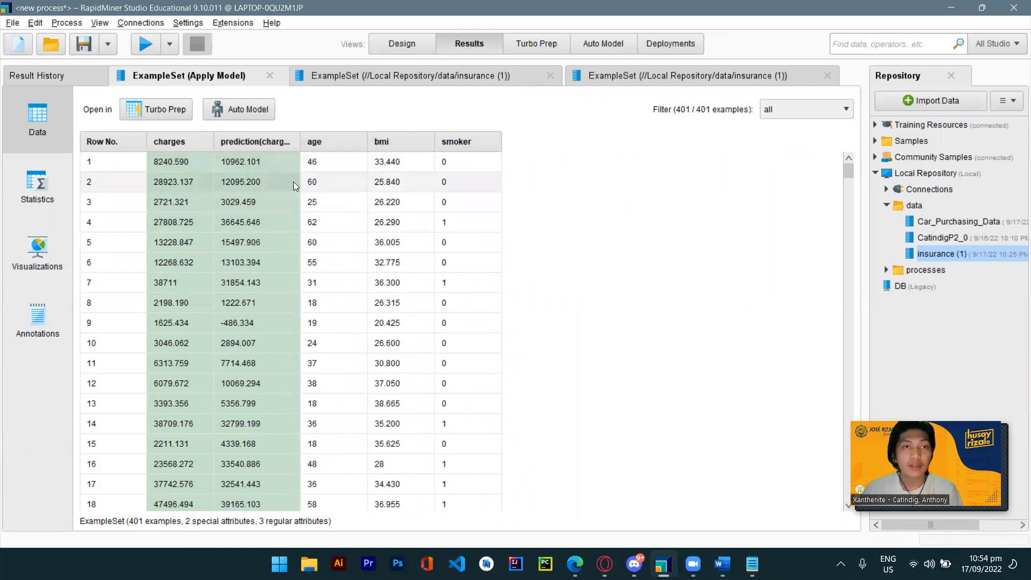
click(390, 48)
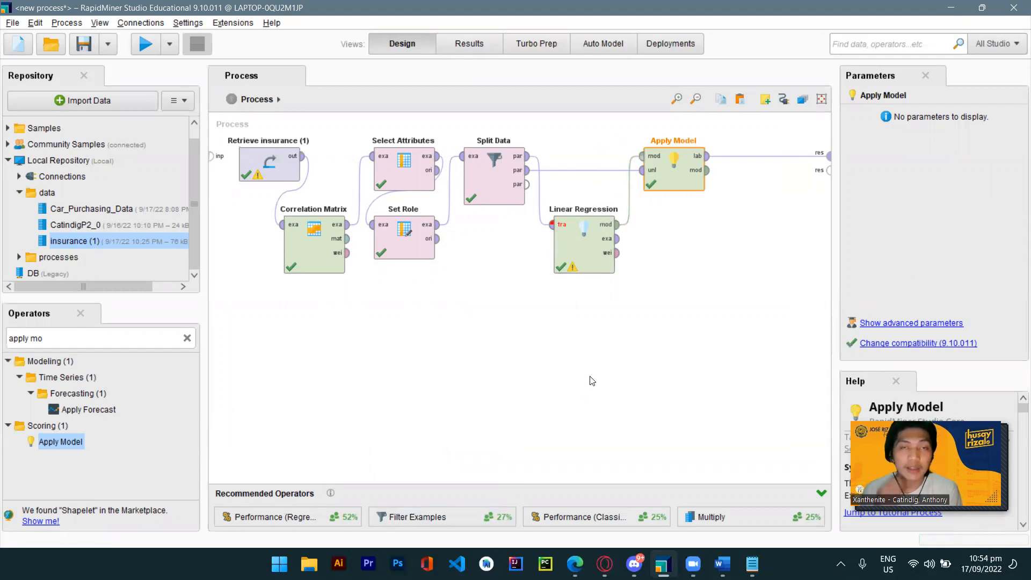
Search for Performance (Regression) and add it to the process after Apply Model.
click(187, 338)
text(performance)
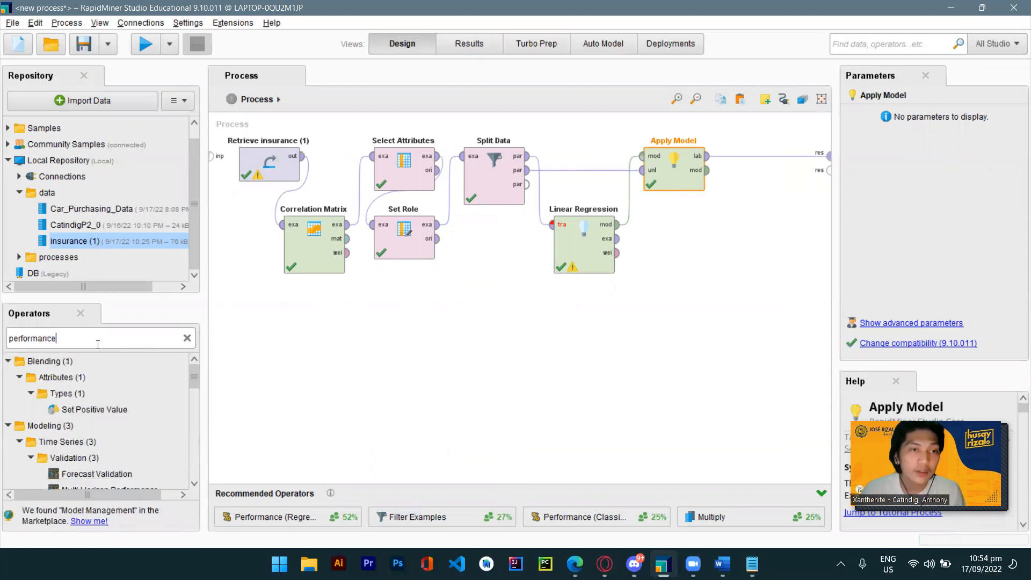
scroll(96, 419, down, 4)
drag(111, 441, 760, 157)
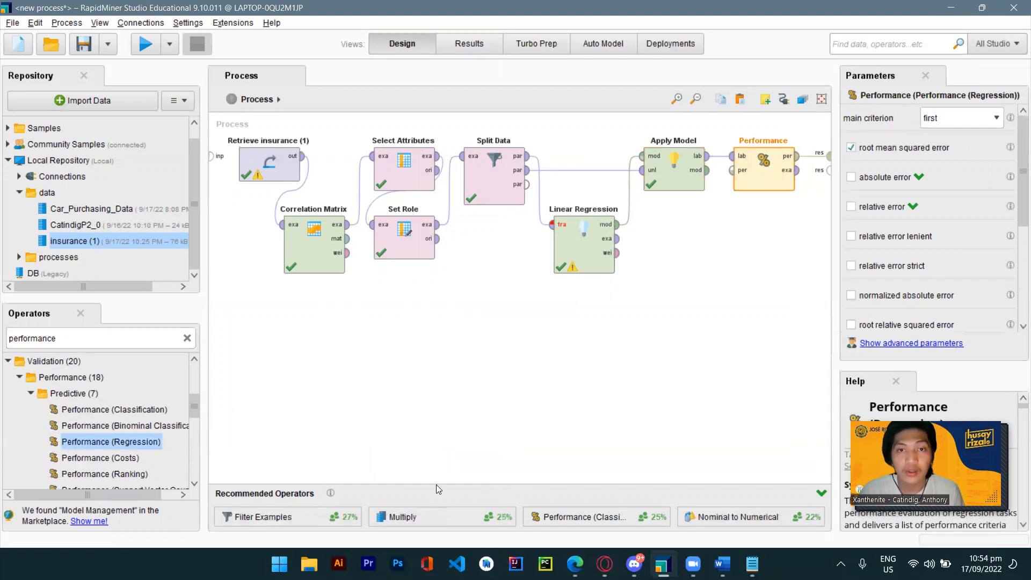
Move the Performance operator below Apply Model and connect Apply Model's model output to the results.
click(708, 171)
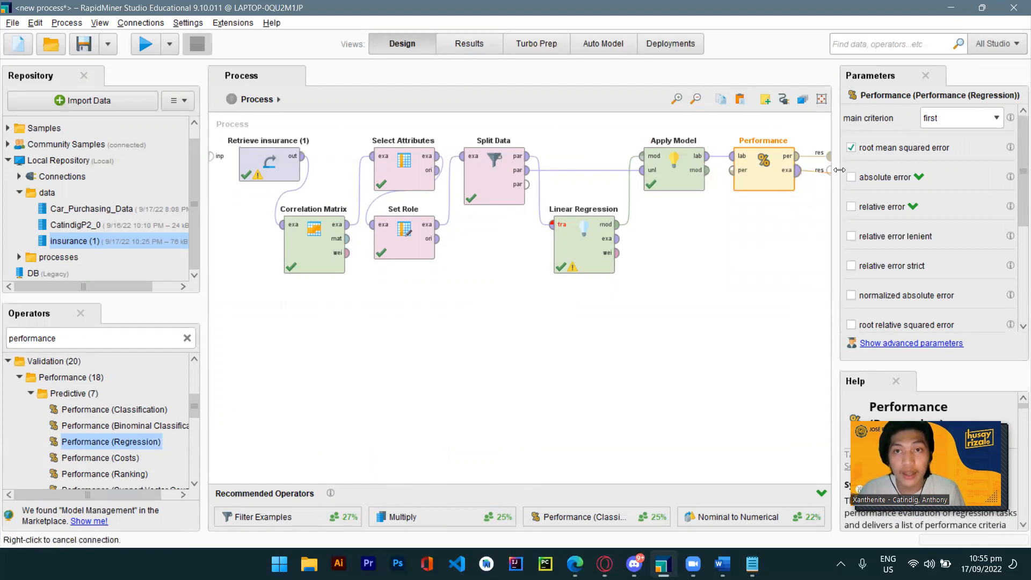
click(830, 171)
drag(758, 178, 758, 246)
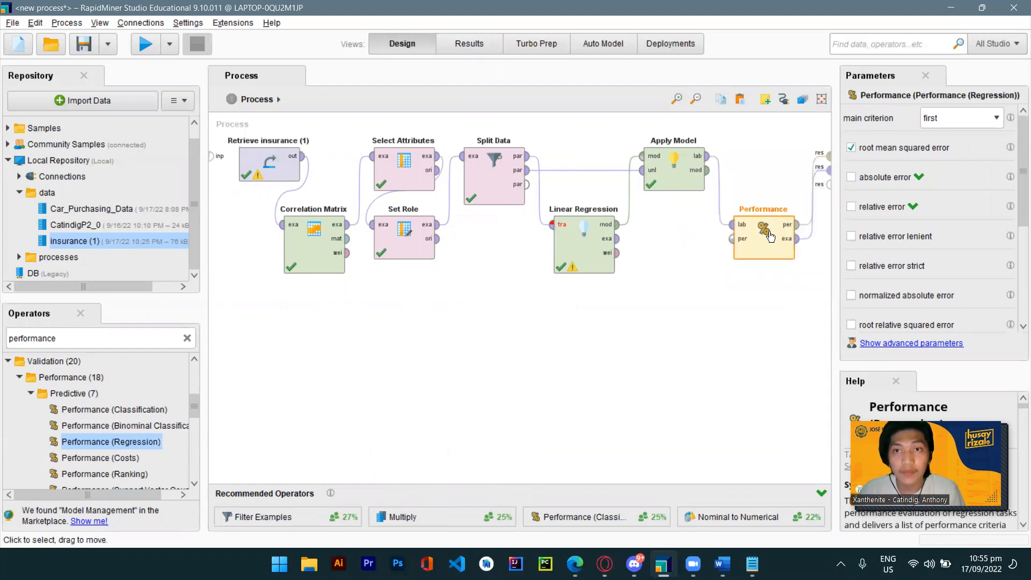
click(708, 171)
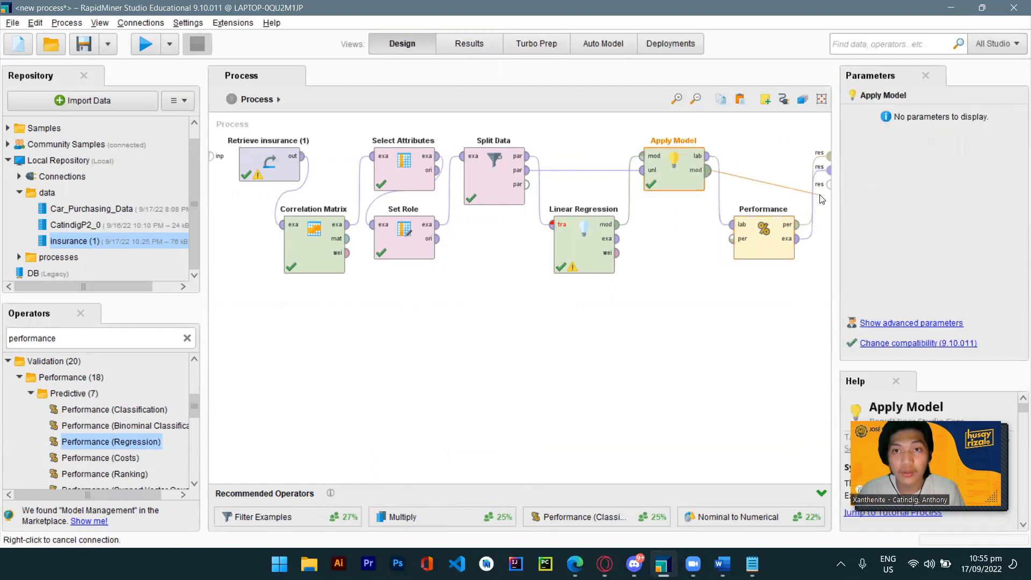
click(829, 184)
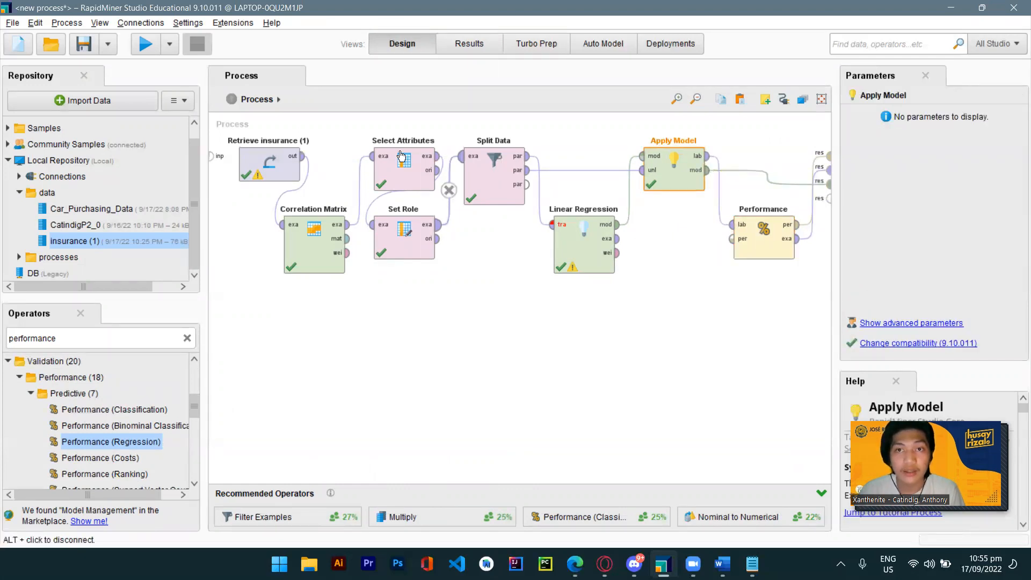
Run the process and review the Performance result, then return to design.
click(152, 50)
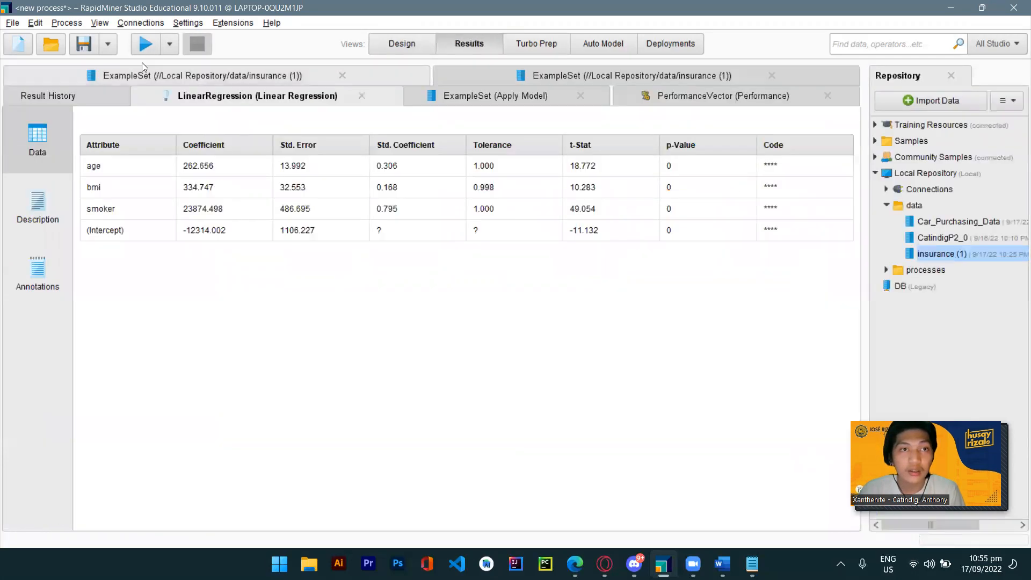
click(632, 105)
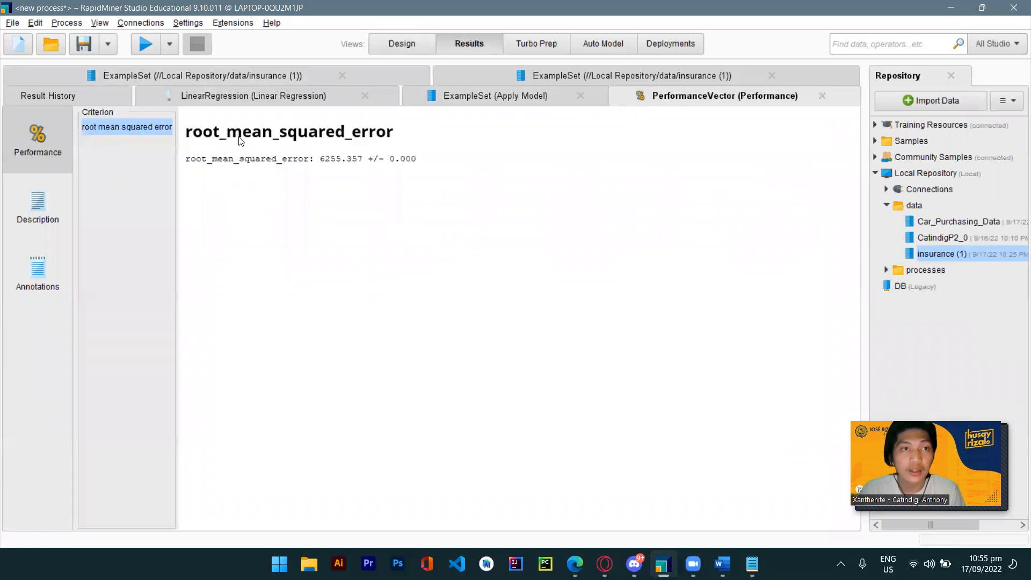
click(400, 43)
Enable the correlation criterion in the Performance operator's parameters.
click(755, 233)
scroll(882, 184, down, 1)
scroll(882, 184, up, 1)
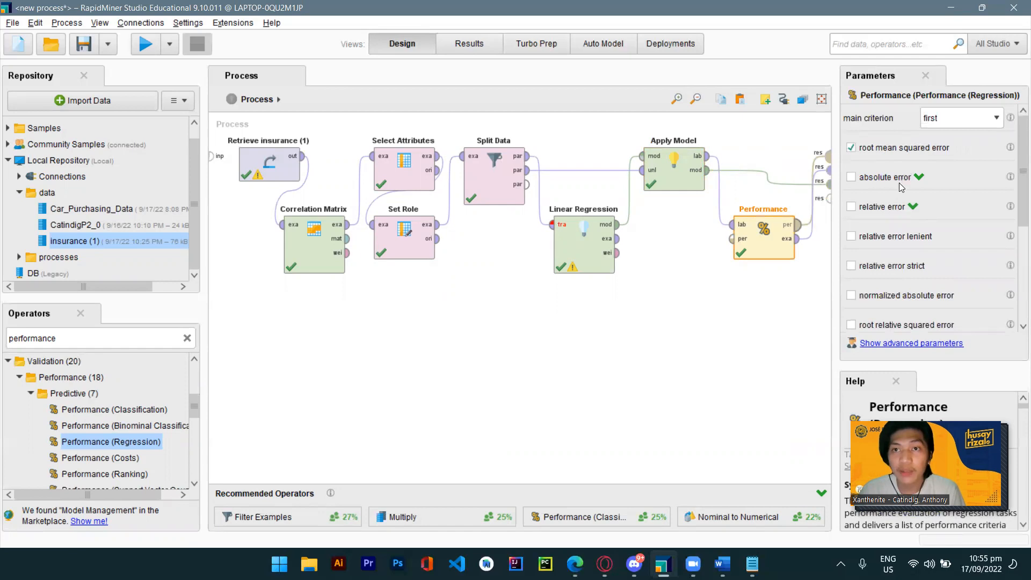
scroll(873, 298, down, 2)
click(852, 264)
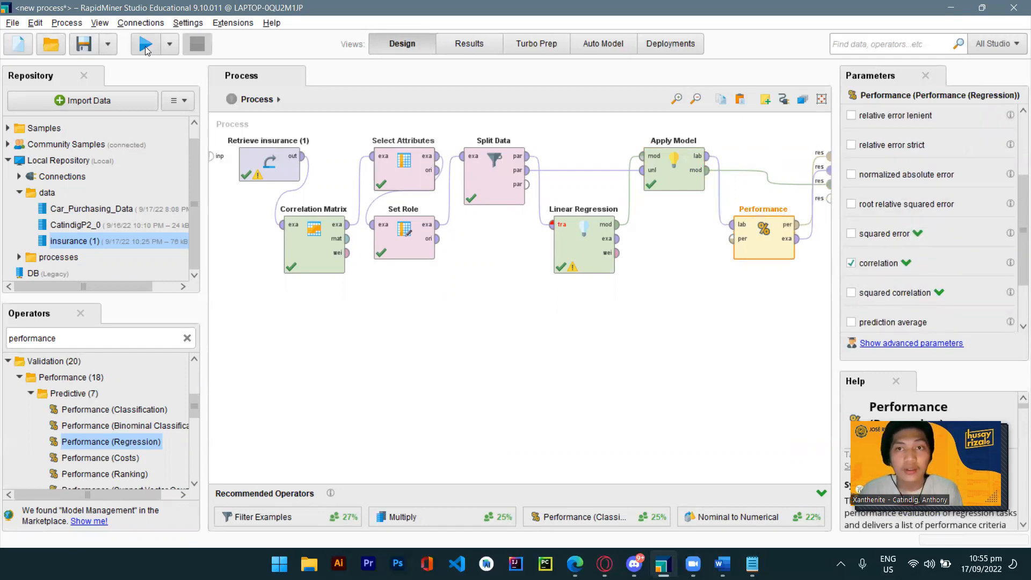
Run the process and review the root mean squared error and correlation criteria, then return to design.
click(145, 45)
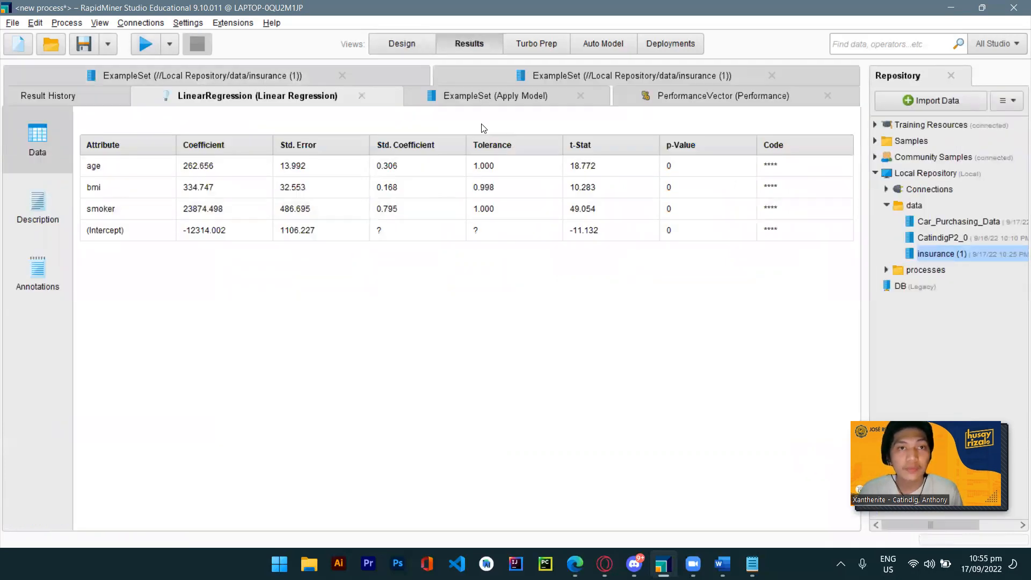
click(669, 97)
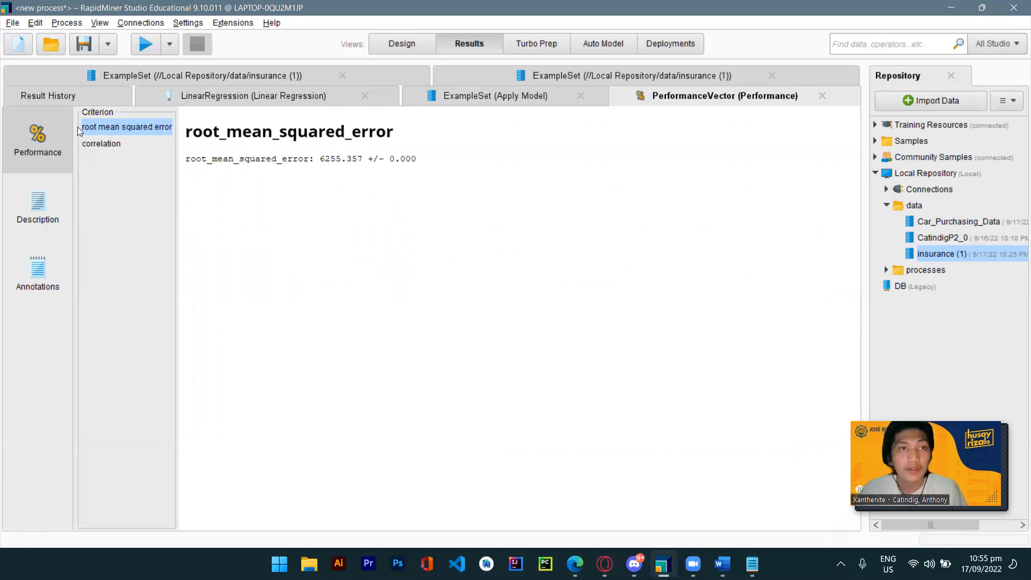
click(121, 144)
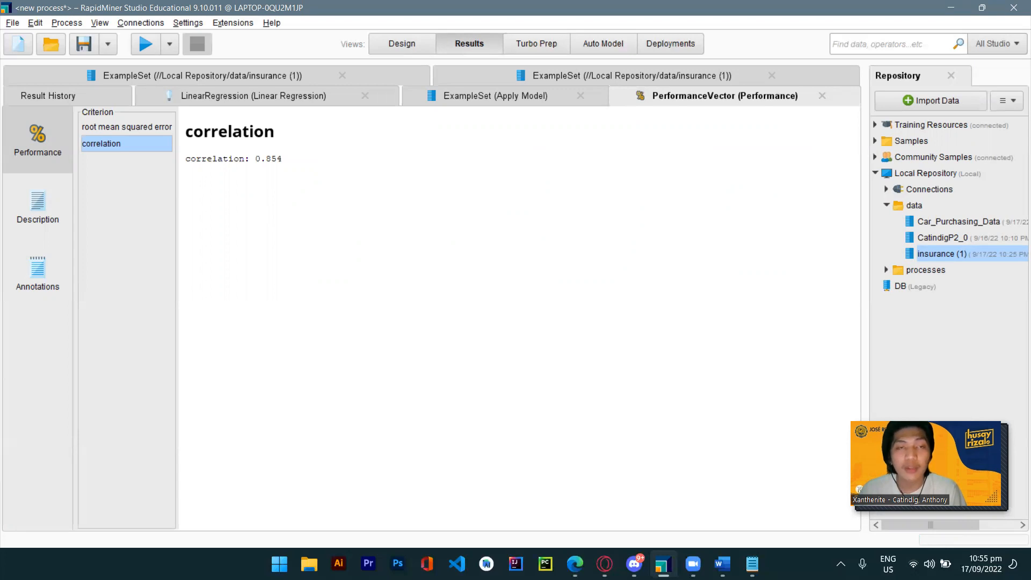
click(393, 48)
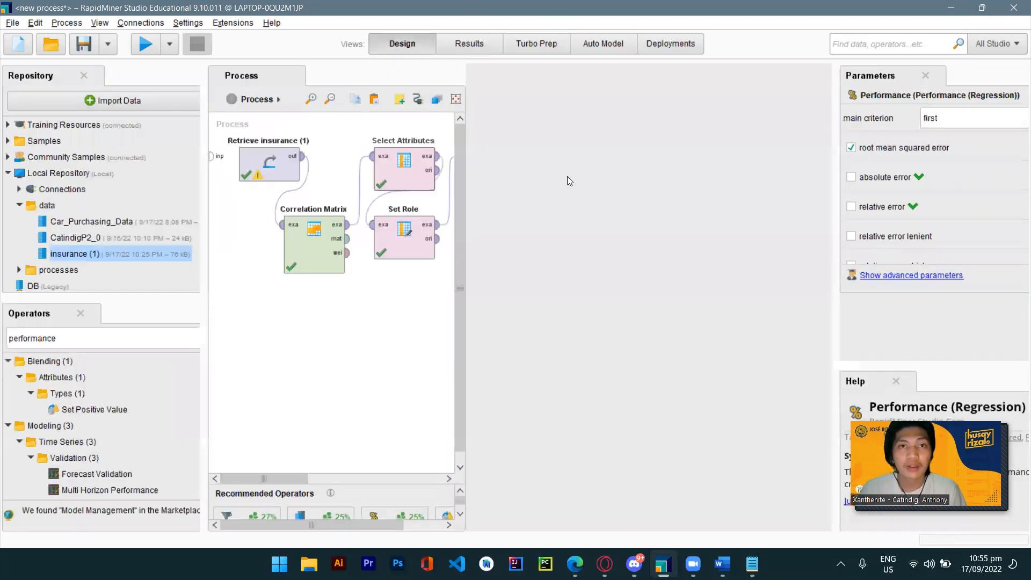